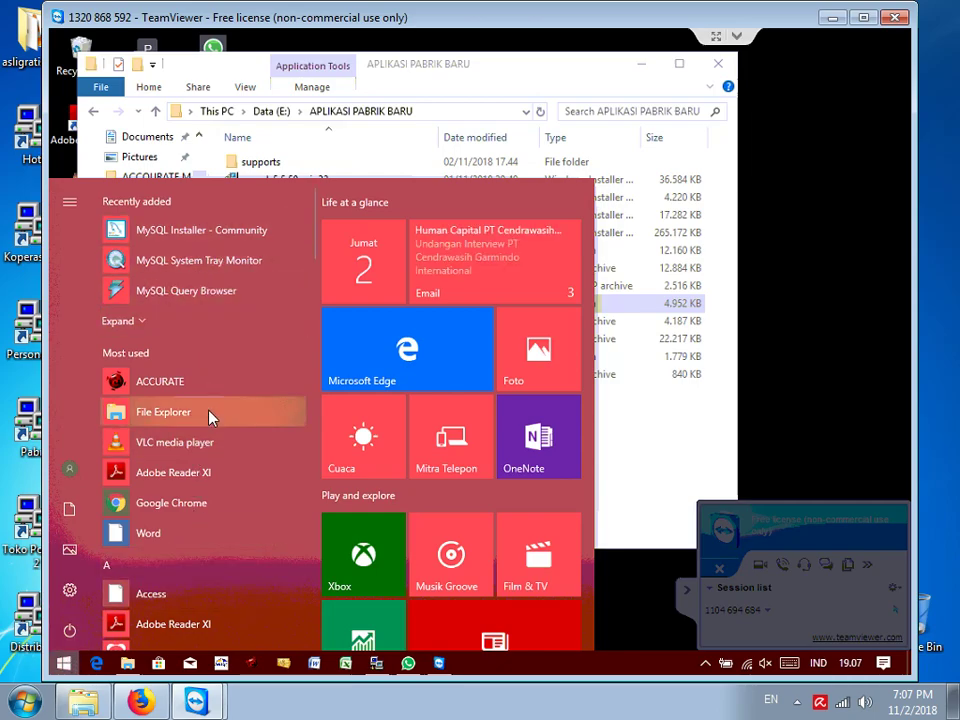
Launch MySQL Administrator from the MySQL program group on the remote computer.
scroll(212, 420, down, 5)
scroll(222, 430, down, 10)
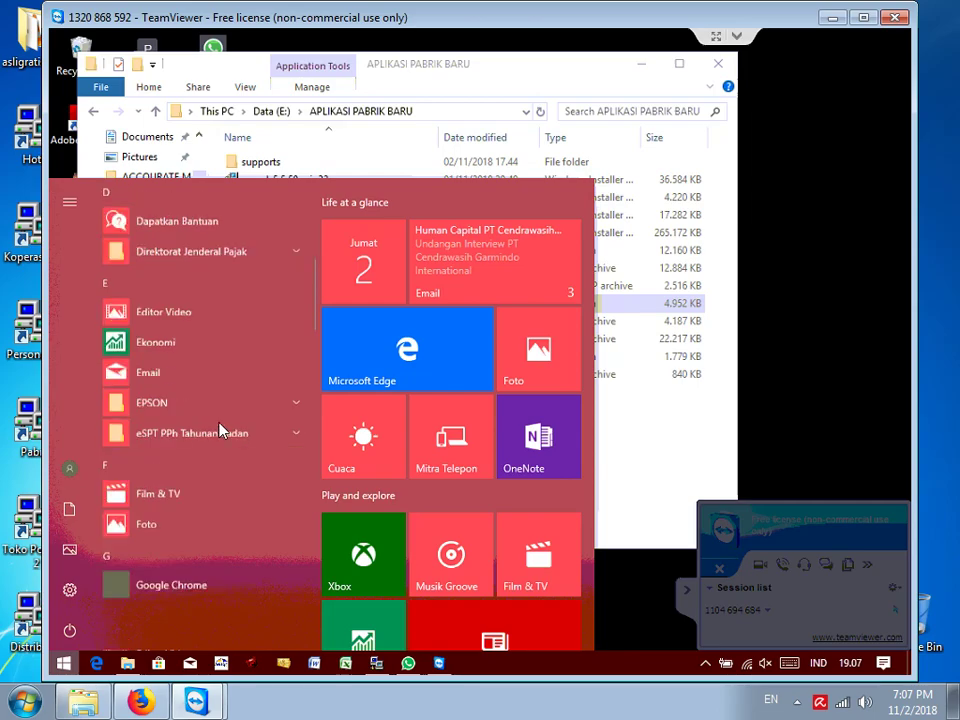
scroll(222, 430, down, 1)
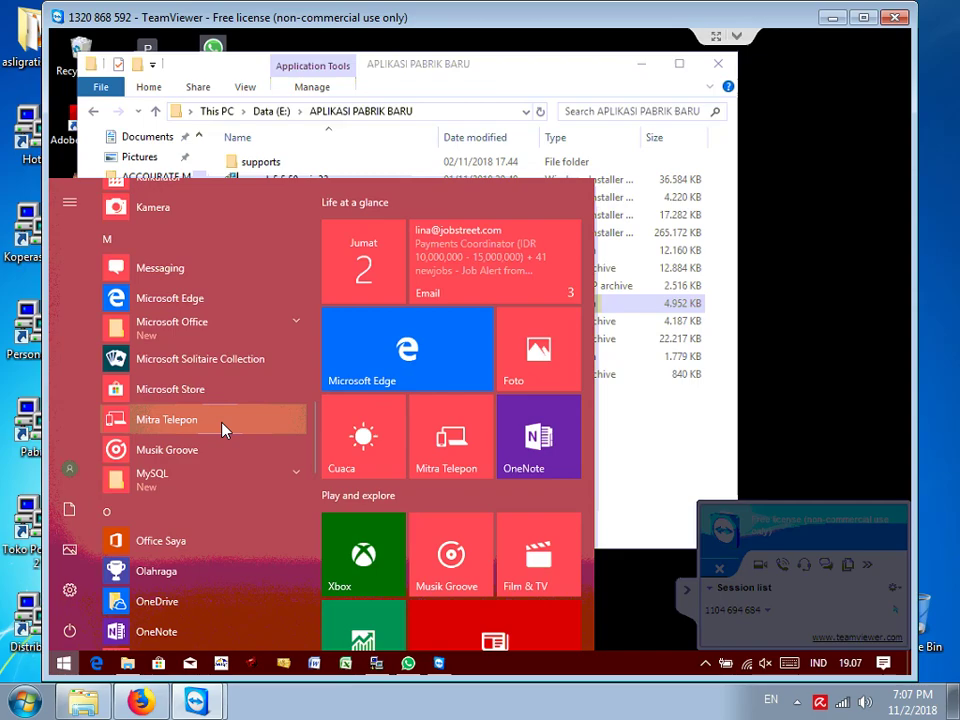
scroll(222, 430, up, 1)
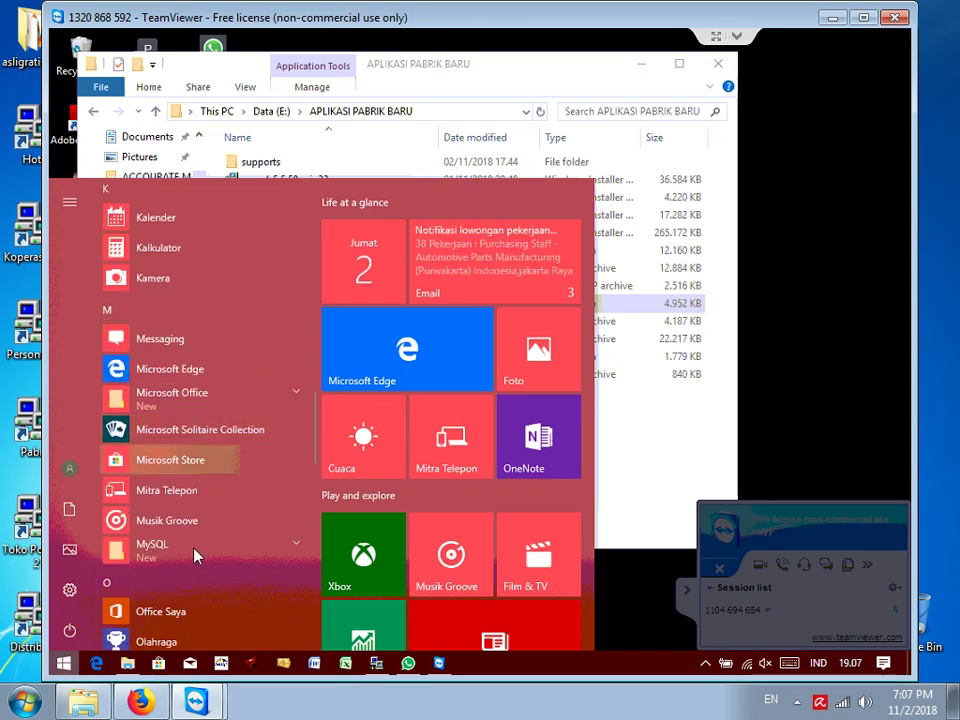
click(299, 545)
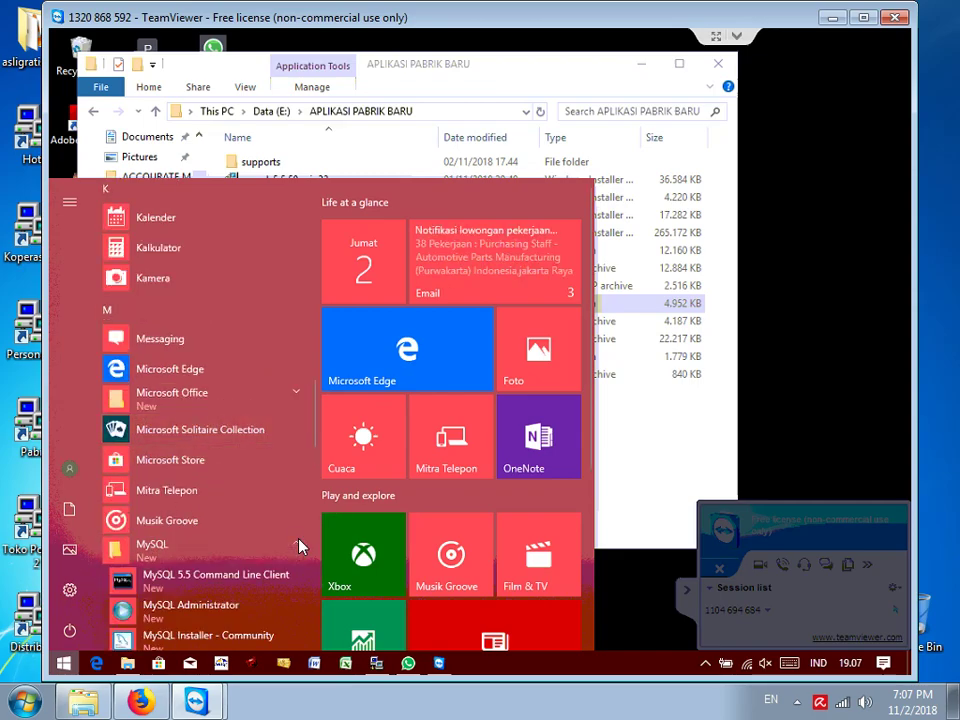
click(218, 612)
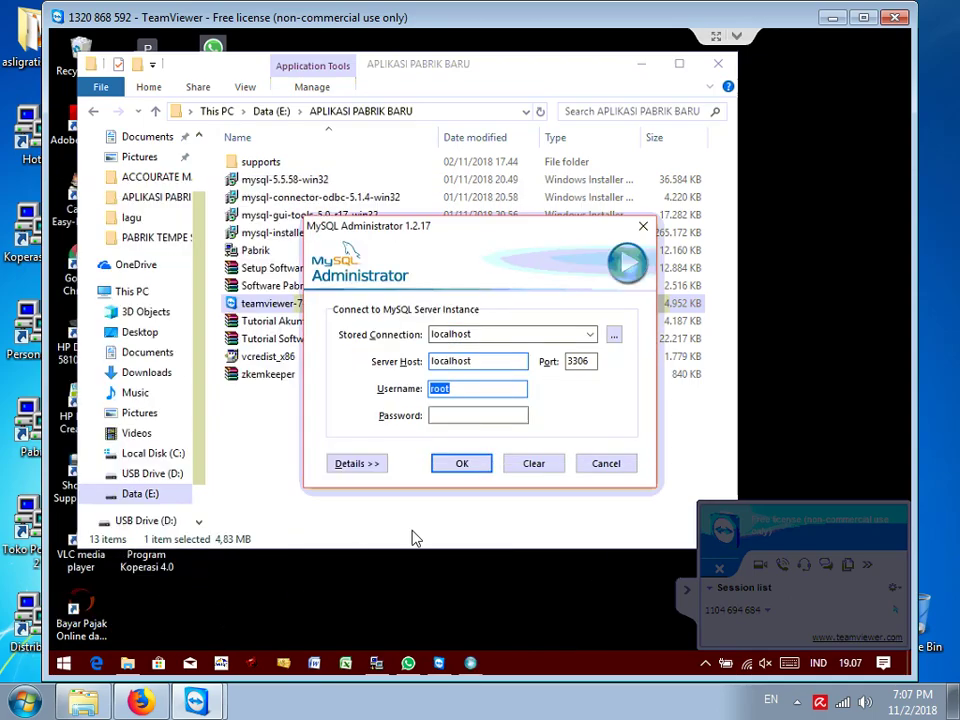
Connect to the localhost server as root by entering the account password.
click(474, 416)
text(*)
click(466, 474)
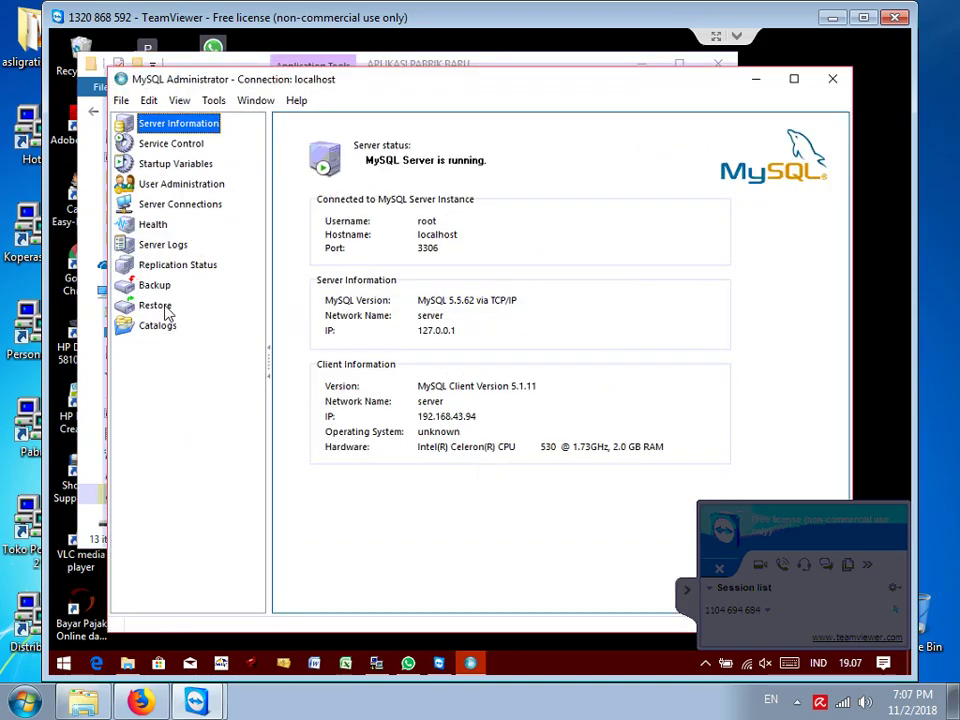
Go to the Restore section and bring up the chooser for a backup file.
click(155, 286)
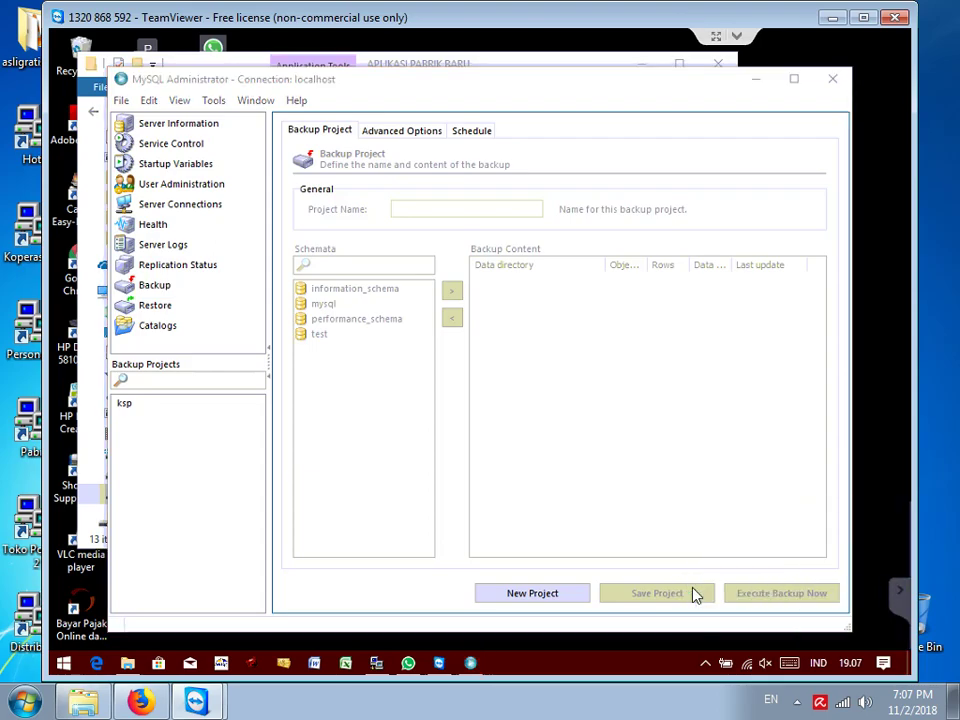
click(155, 306)
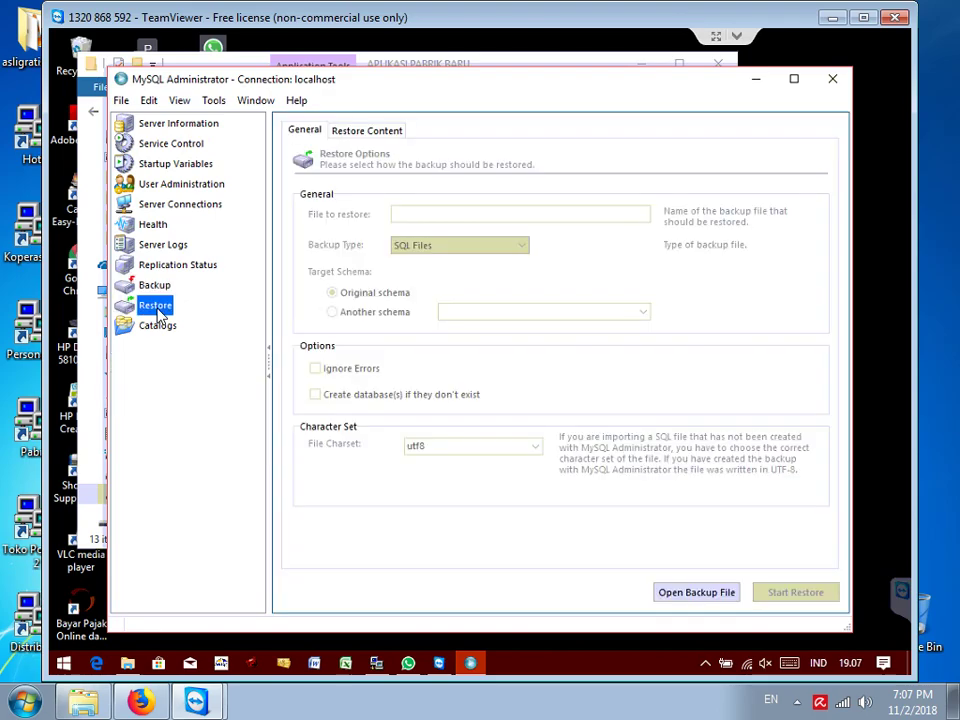
click(705, 597)
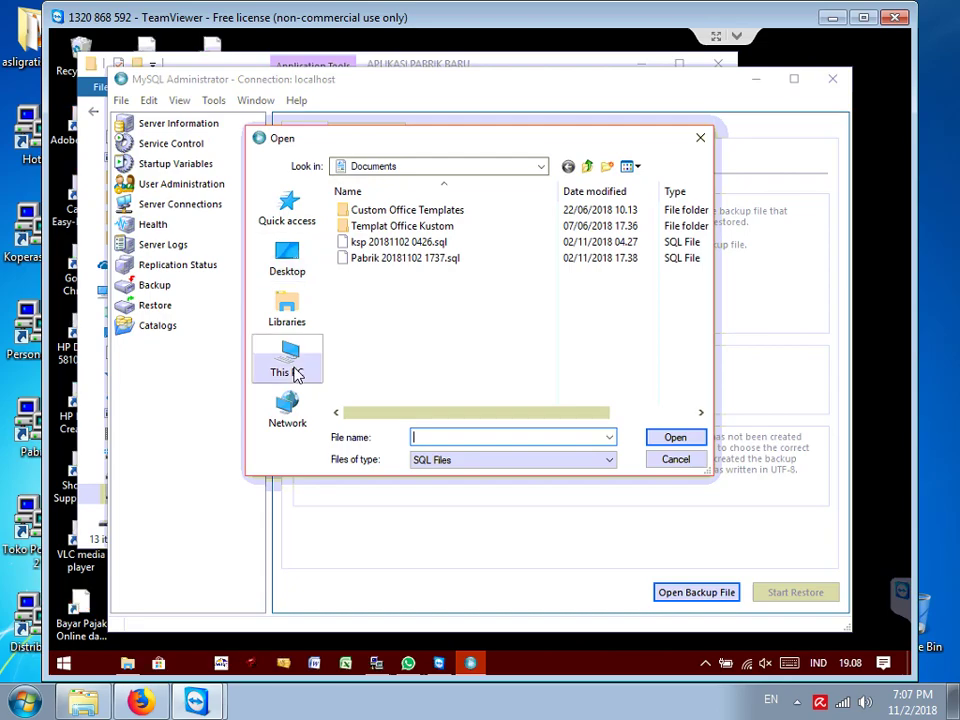
Look for an SQL backup in the APLIKASI PABRIK BARU folder on drive E: and cancel the file chooser.
click(229, 62)
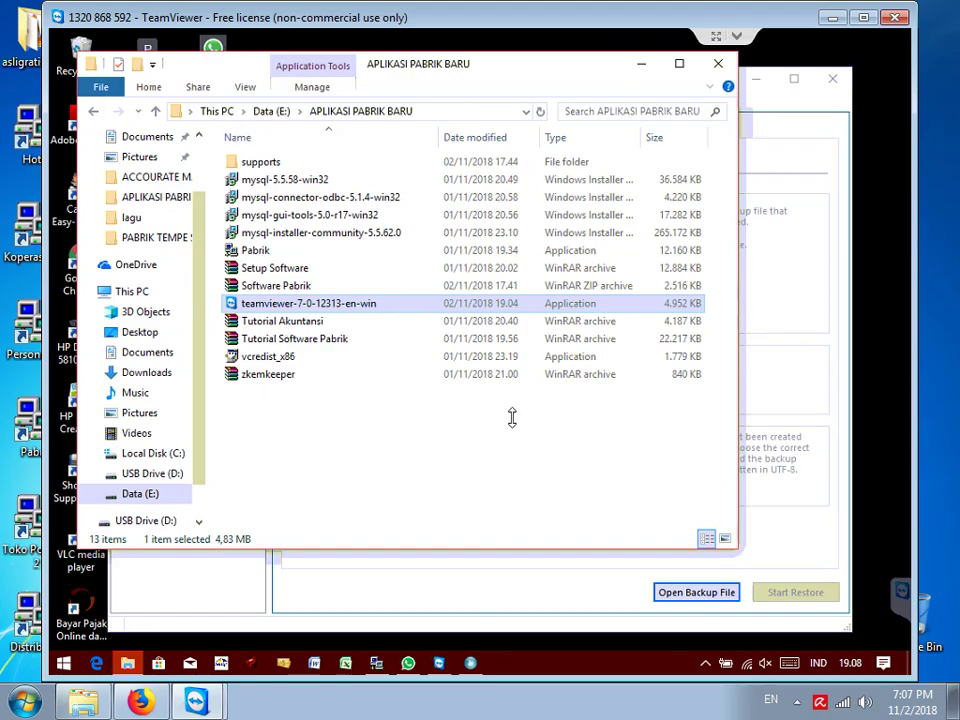
click(560, 604)
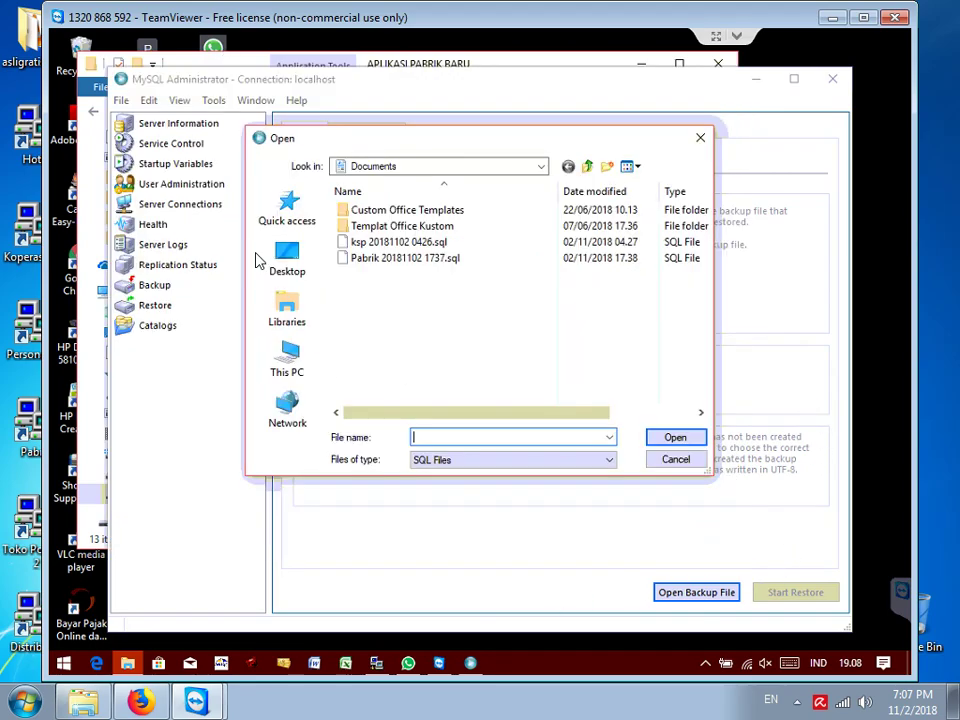
click(284, 376)
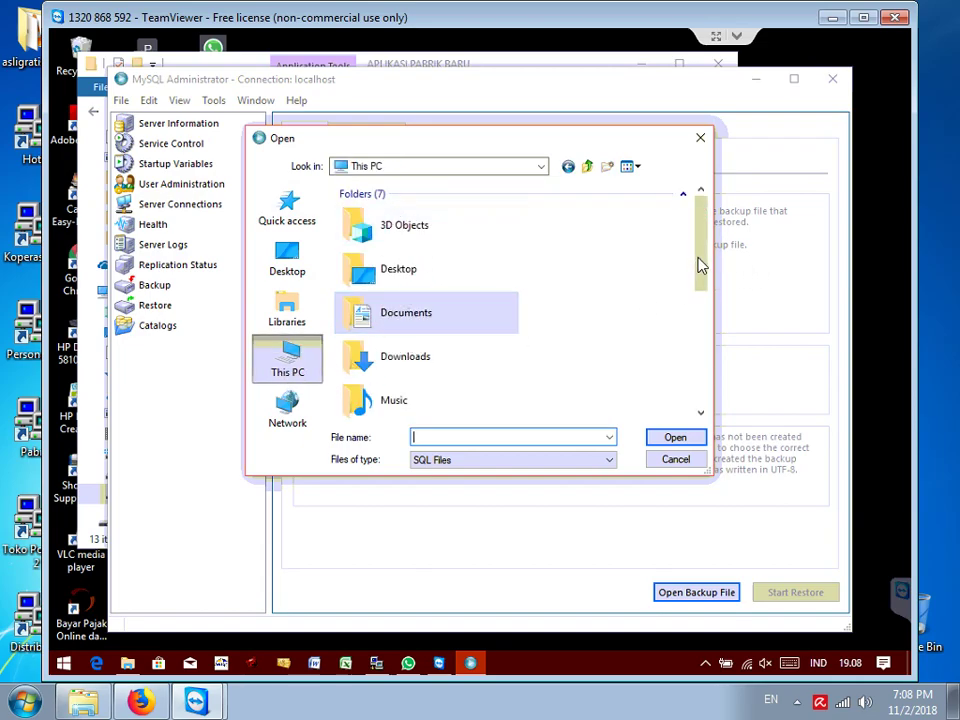
scroll(697, 405, down, 5)
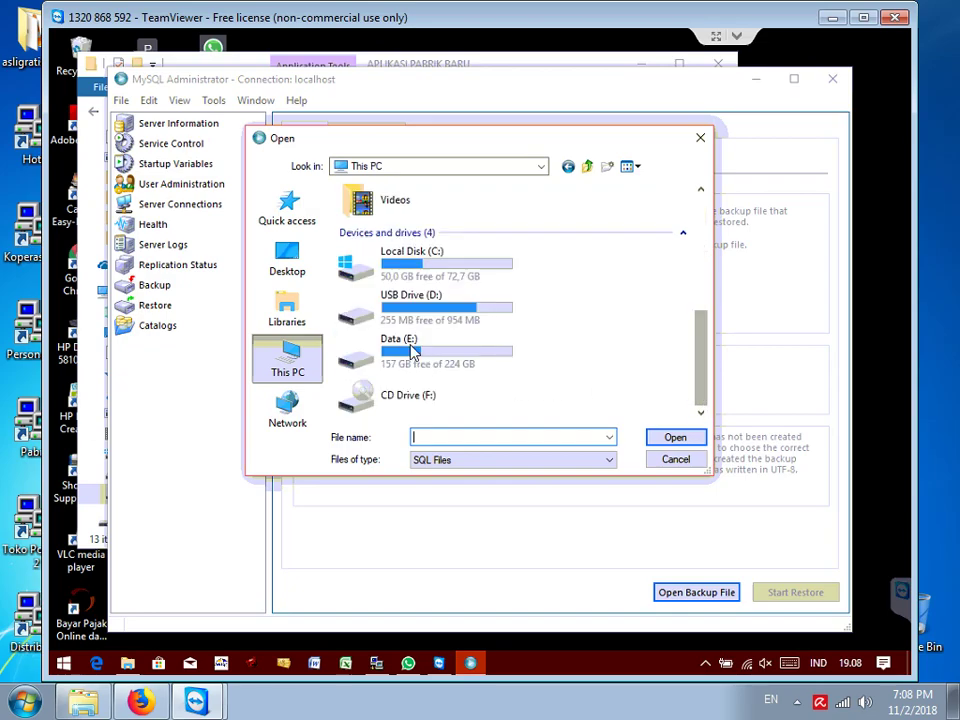
double_click(412, 348)
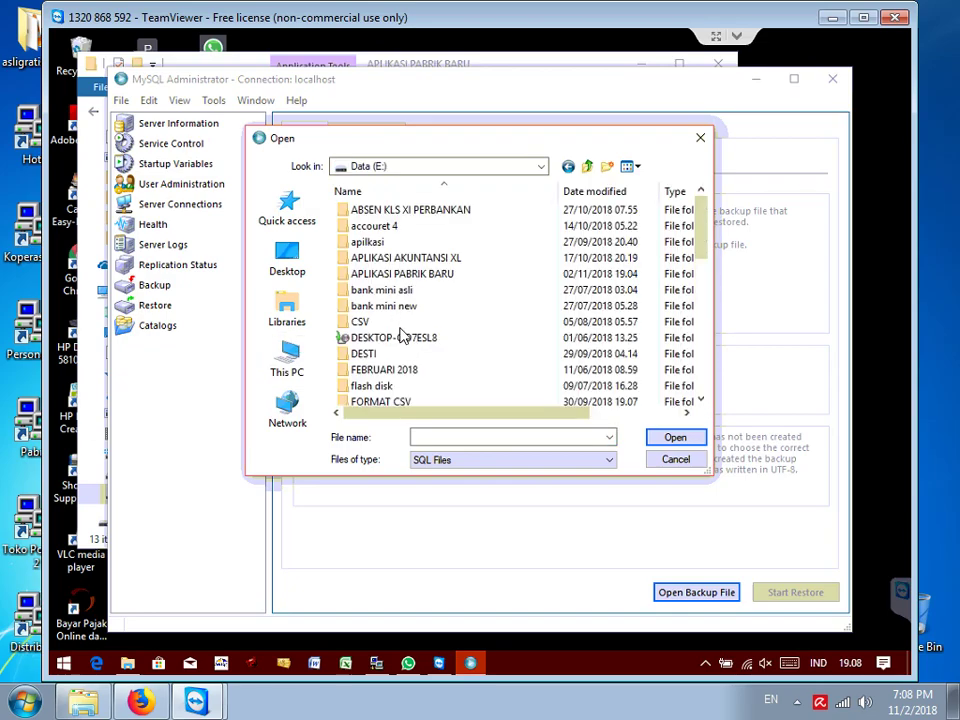
double_click(430, 276)
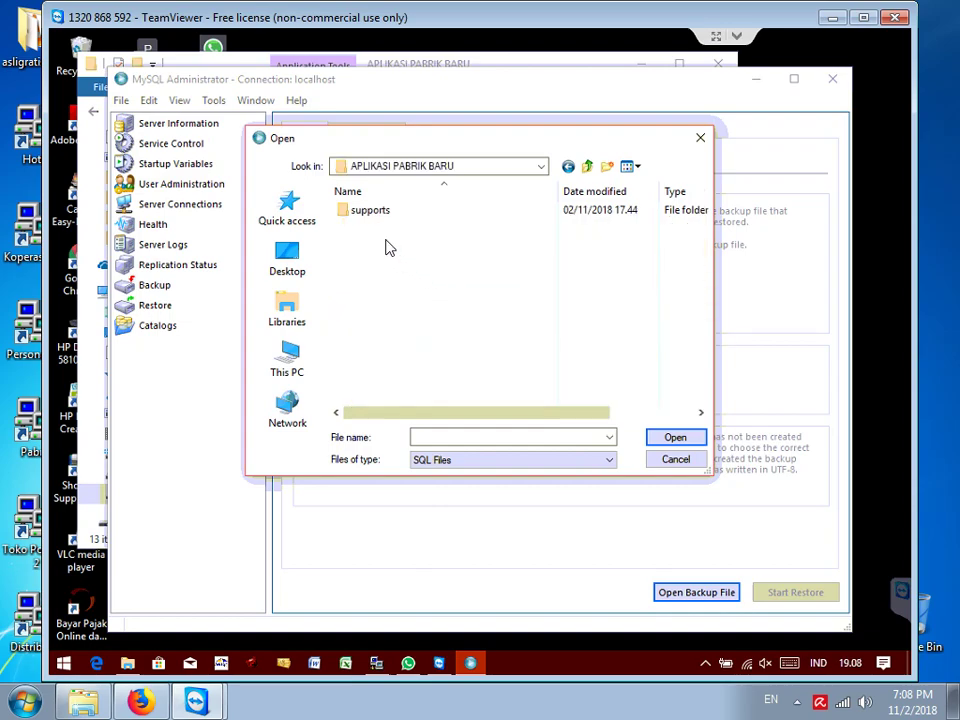
click(670, 470)
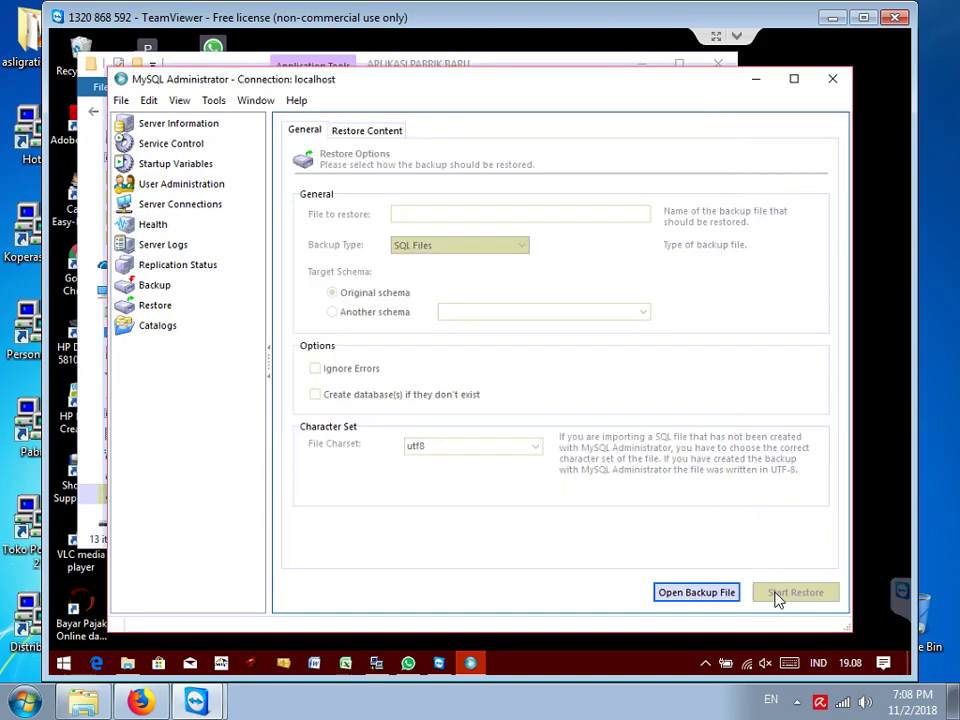
Inspect the contents of Pabrik 20181102 1737.sql in Notepad from the backup file chooser, and close Notepad.
click(728, 594)
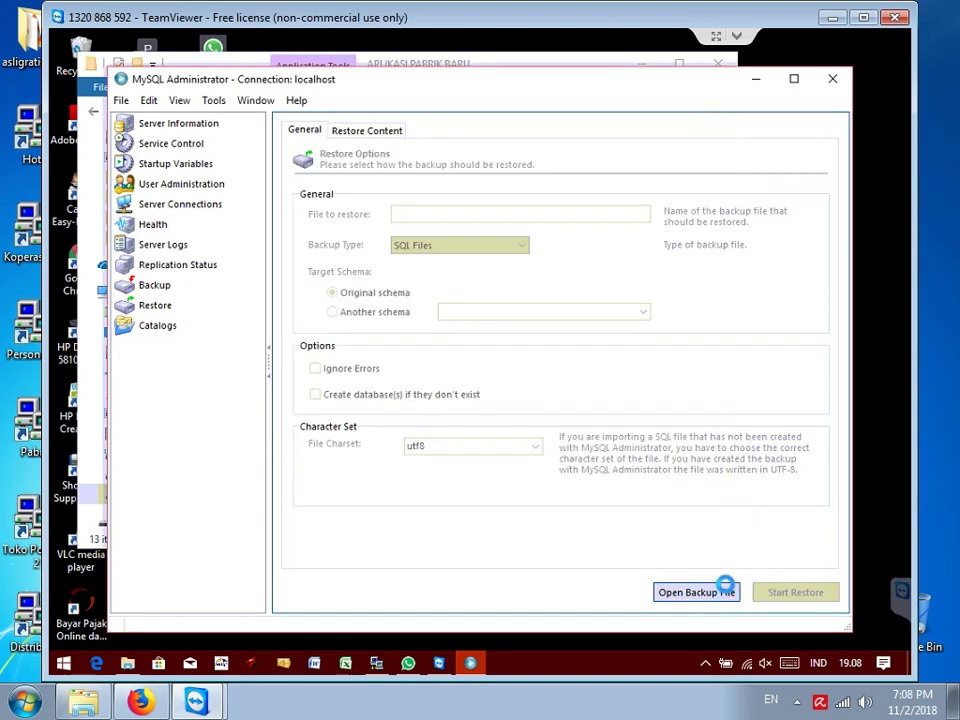
click(378, 258)
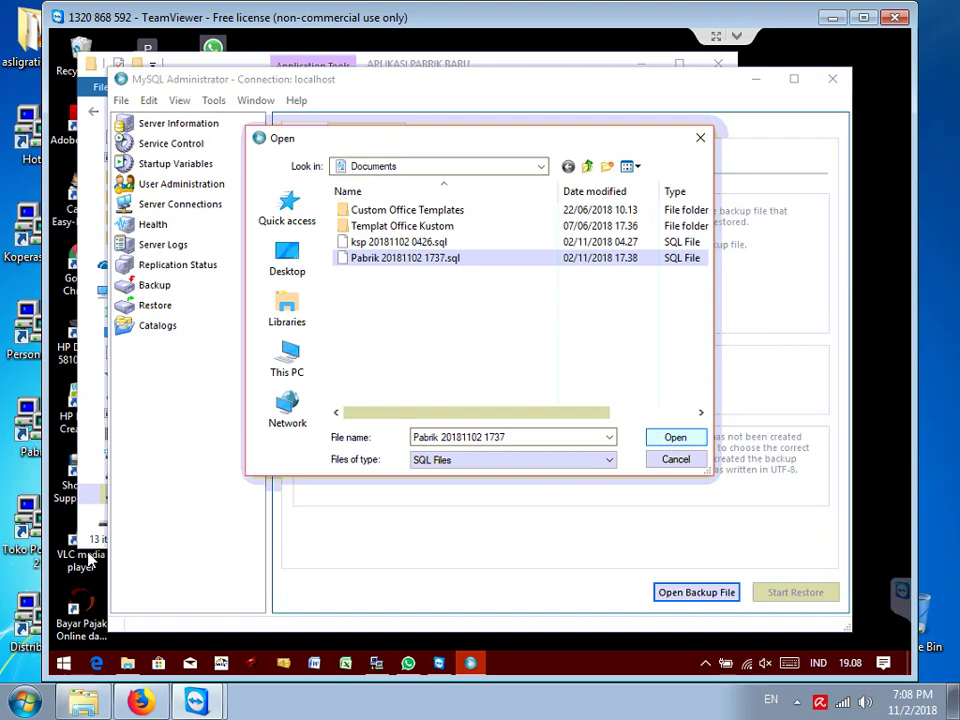
right_click(420, 260)
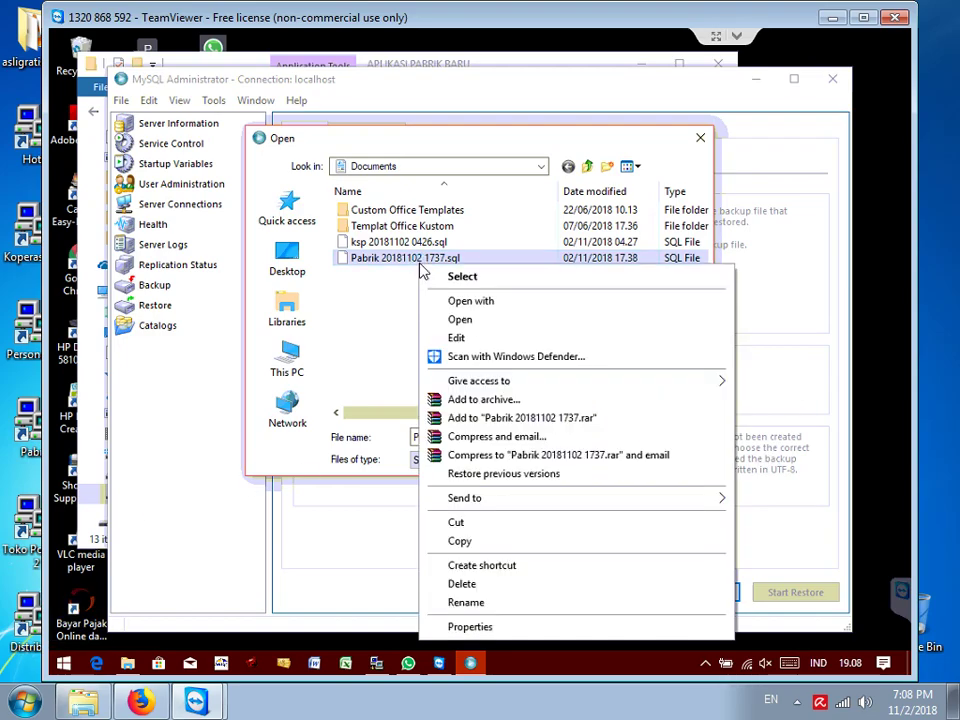
click(461, 320)
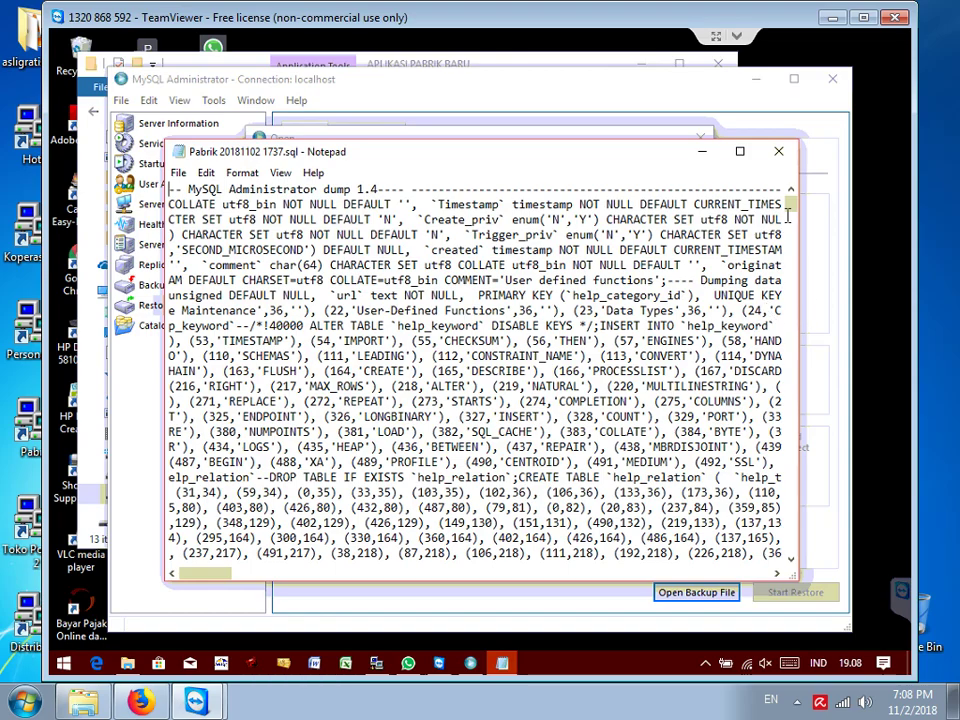
drag(793, 213, 792, 455)
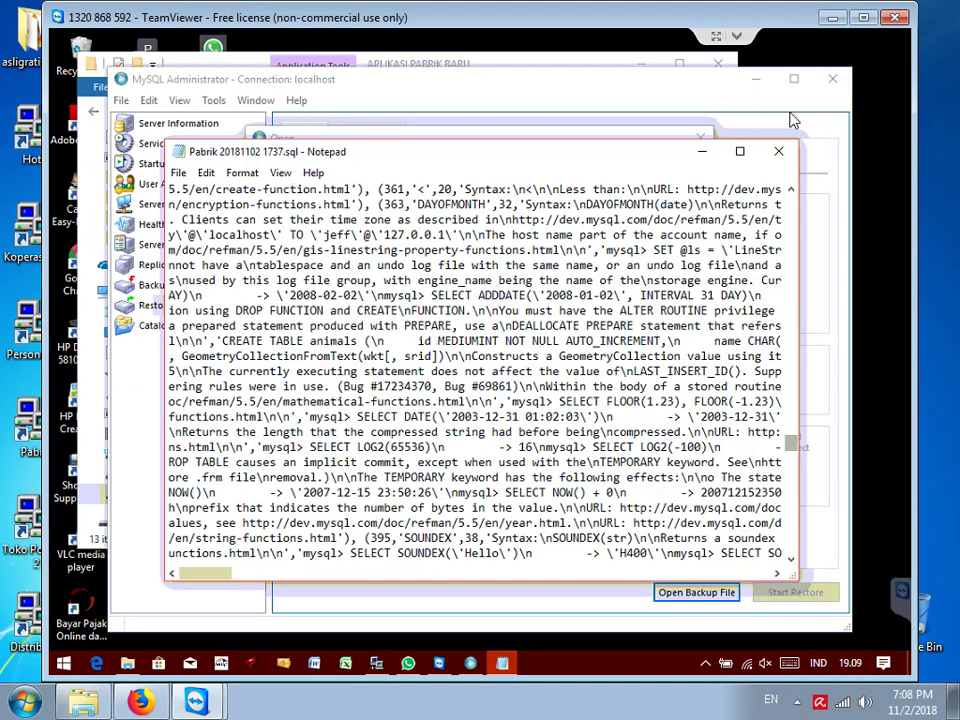
click(208, 621)
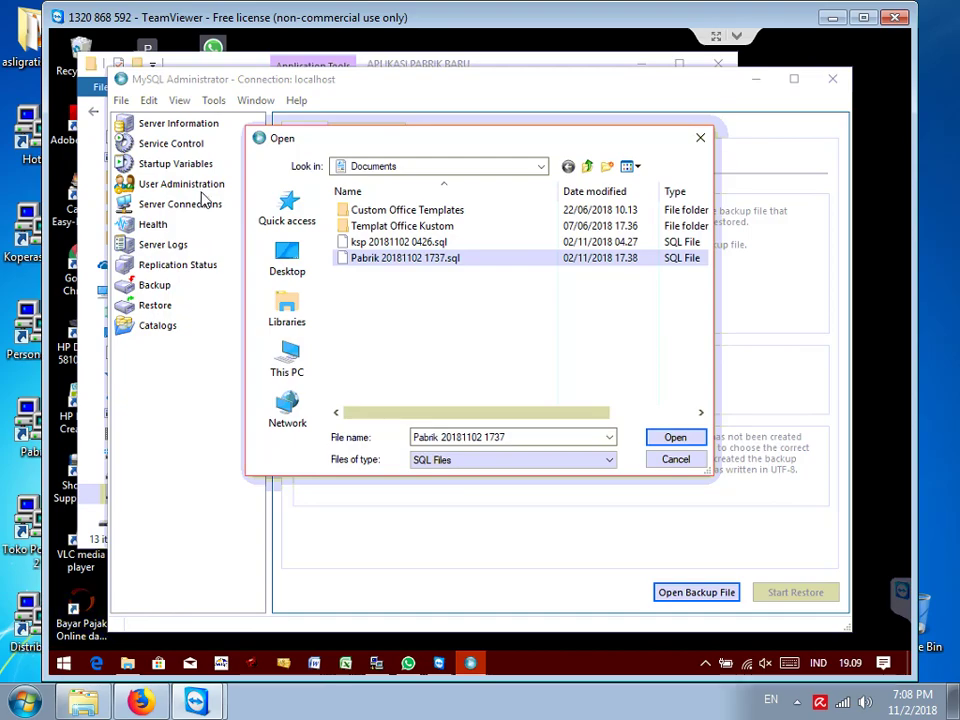
Try to extract the Software Pabrik archive into E:\APLIKASI PABRIK BARU, replacing all existing files.
click(405, 60)
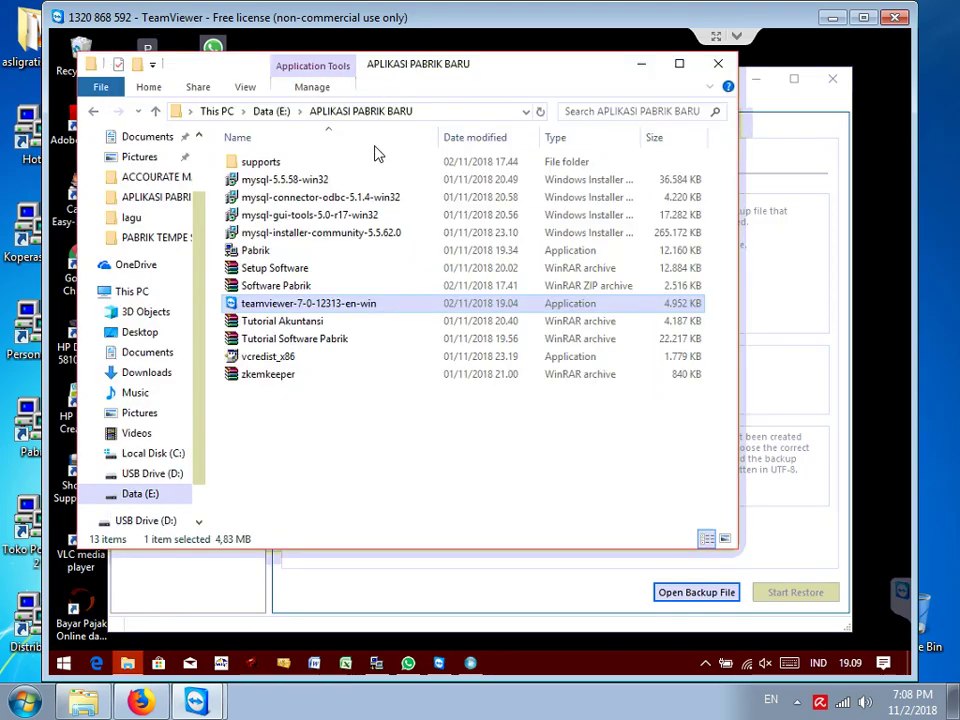
right_click(290, 292)
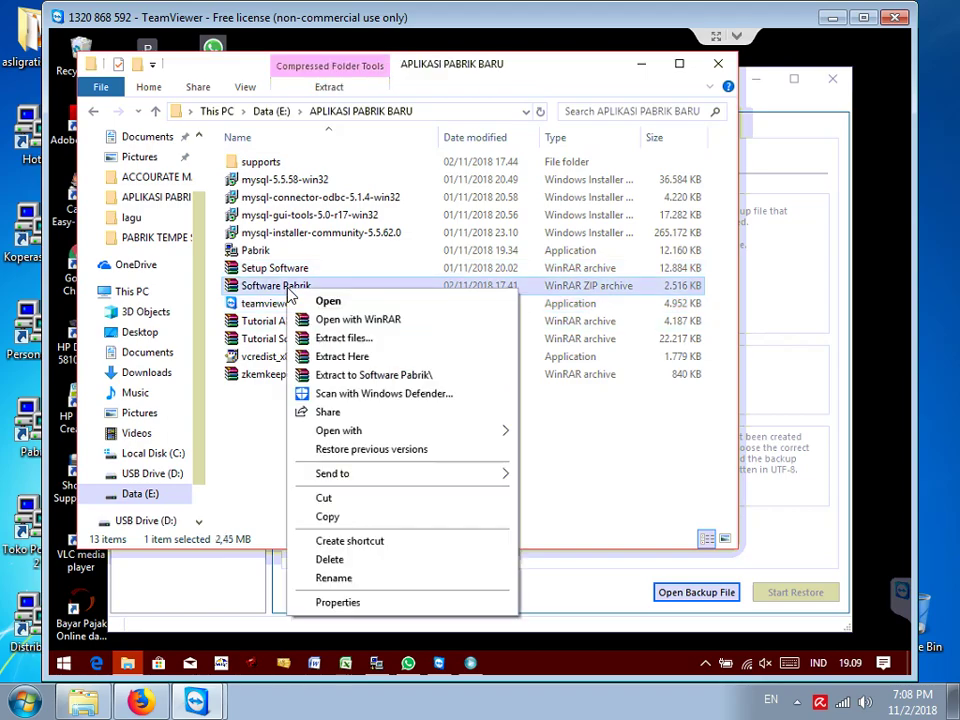
click(350, 358)
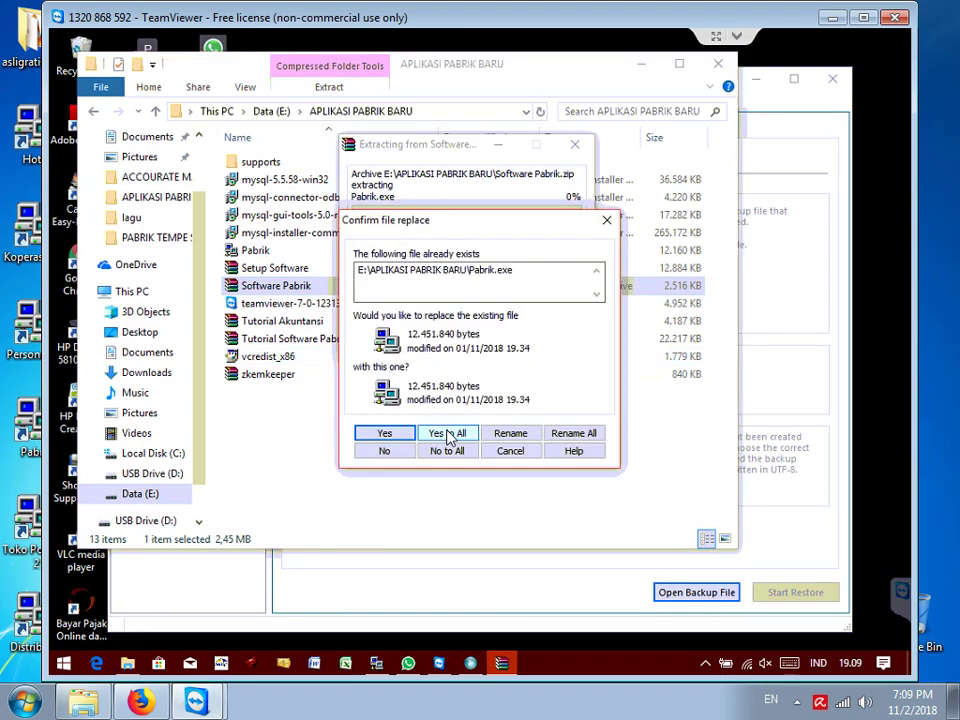
click(447, 434)
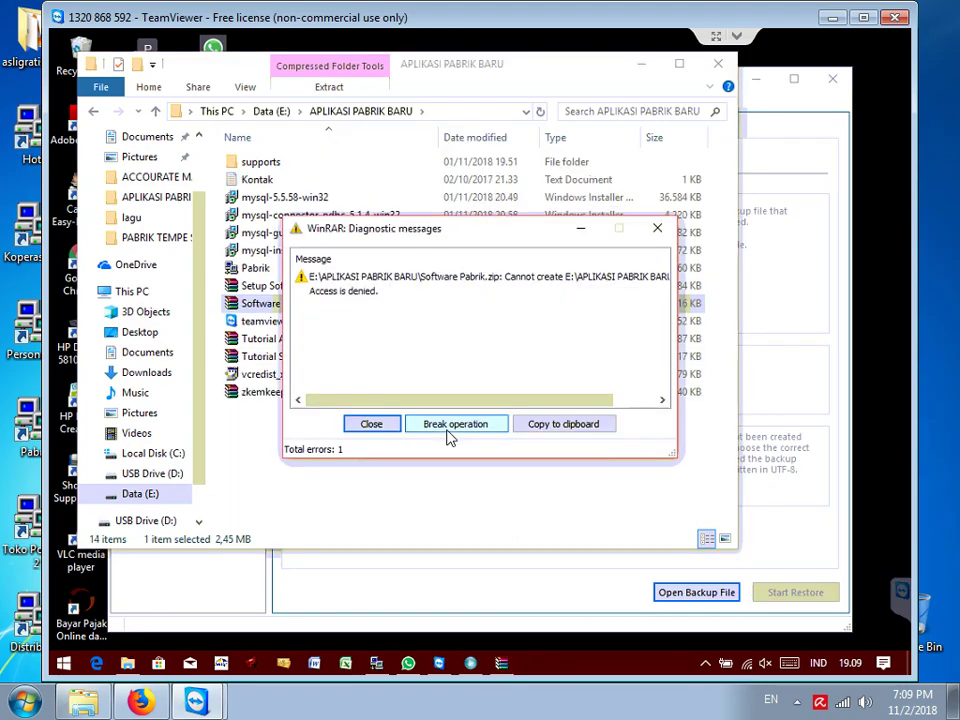
click(657, 230)
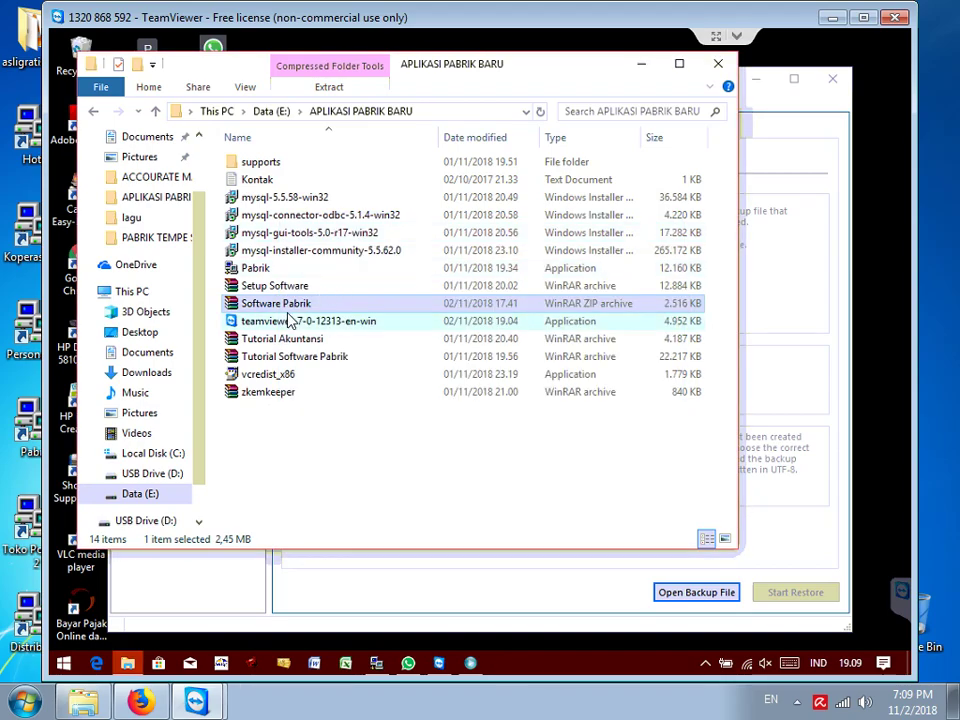
Extract the Software Pabrik archive in place inside the APLIKASI PABRIK BARU folder on USB Drive (D:).
click(155, 474)
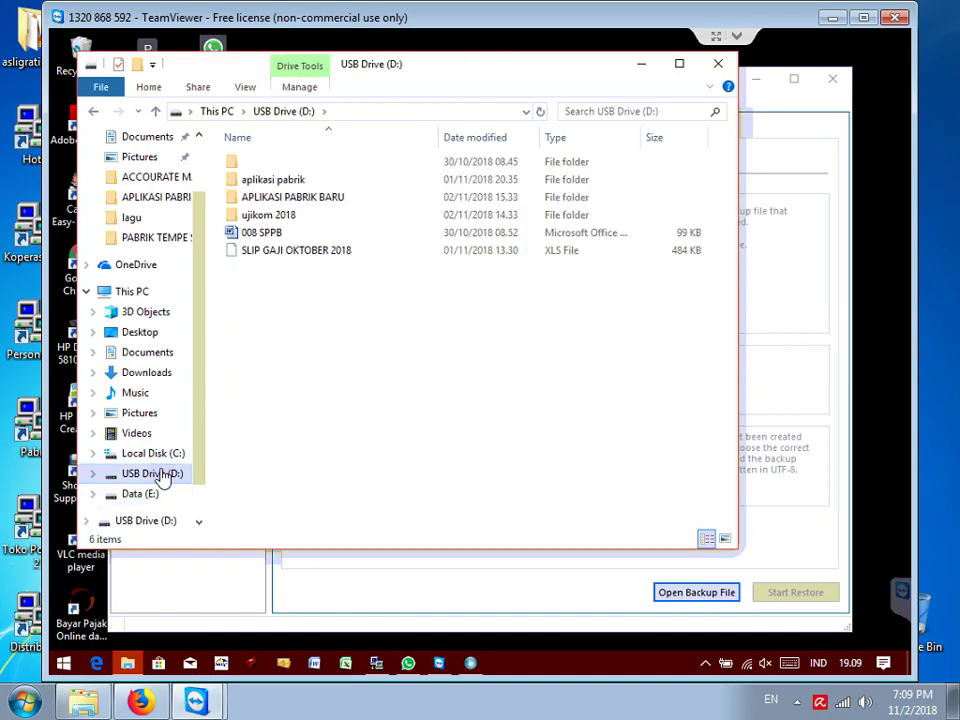
click(305, 198)
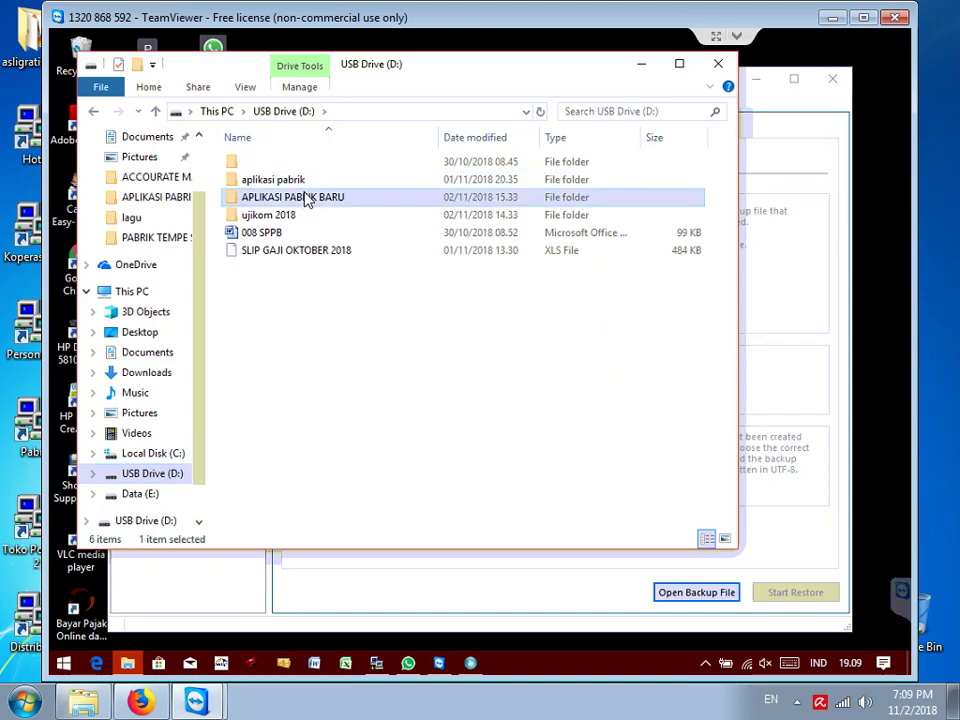
double_click(305, 198)
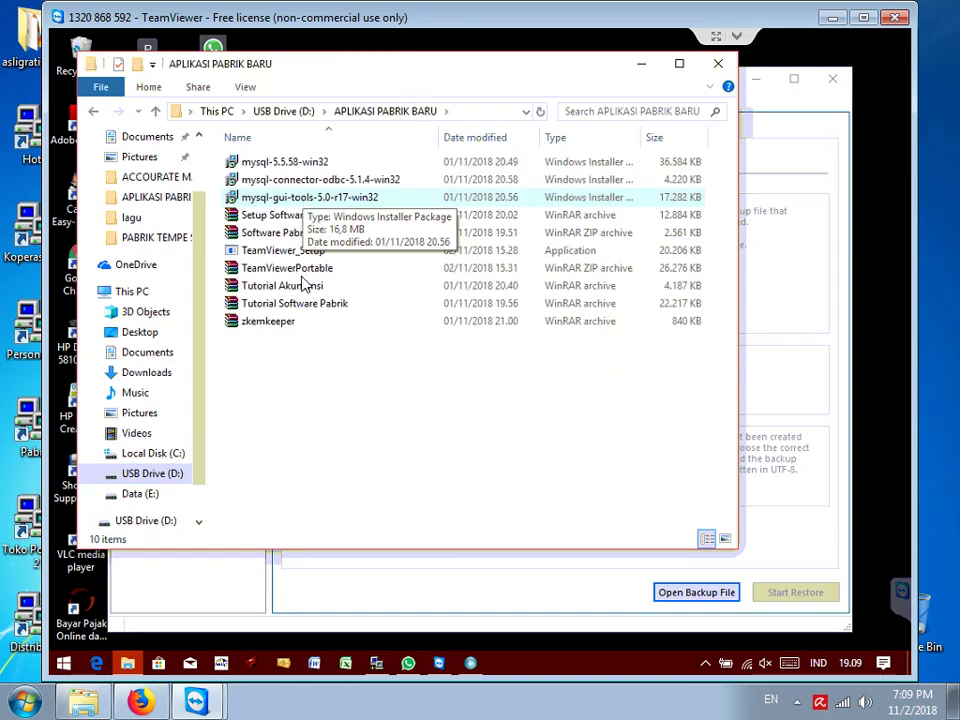
right_click(285, 236)
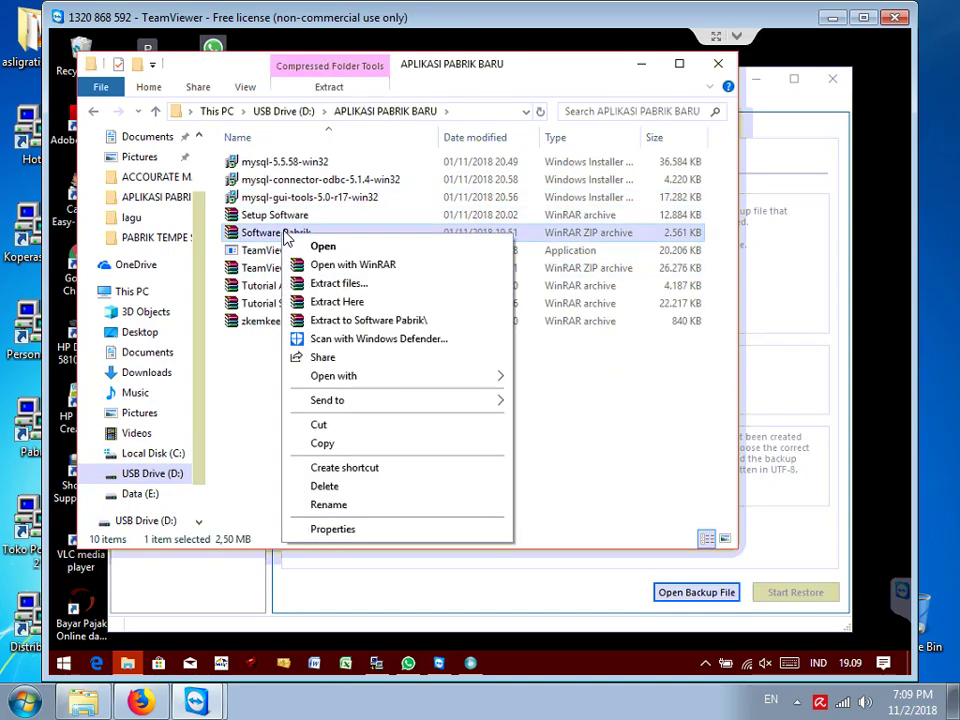
click(353, 306)
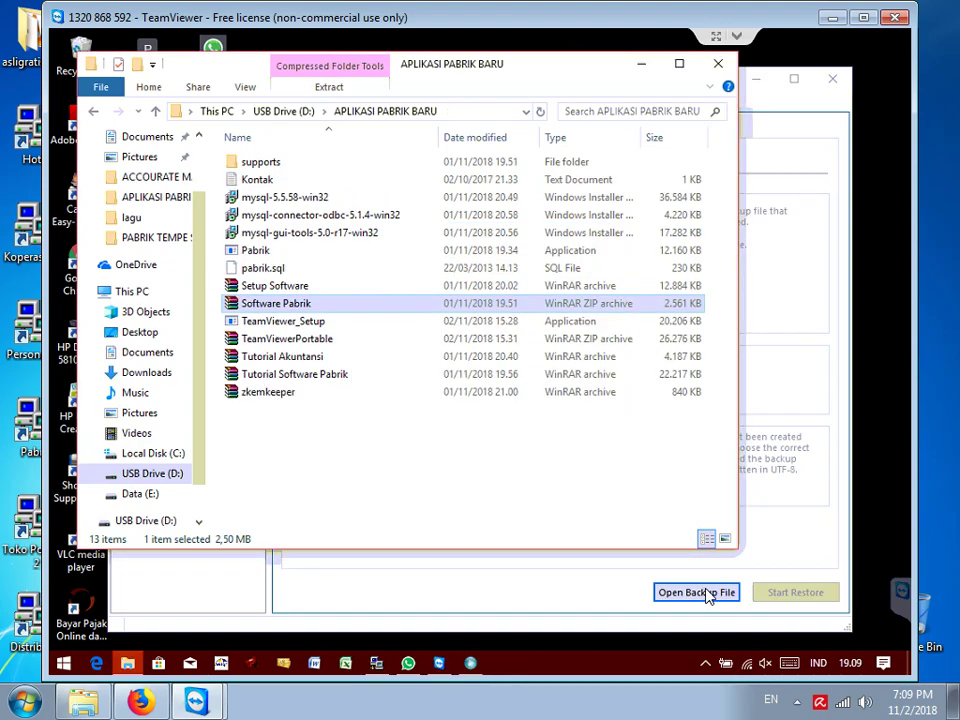
Restore the database from pabrik.sql in the APLIKASI PABRIK BARU folder on USB Drive (D:) into its original schema.
click(697, 592)
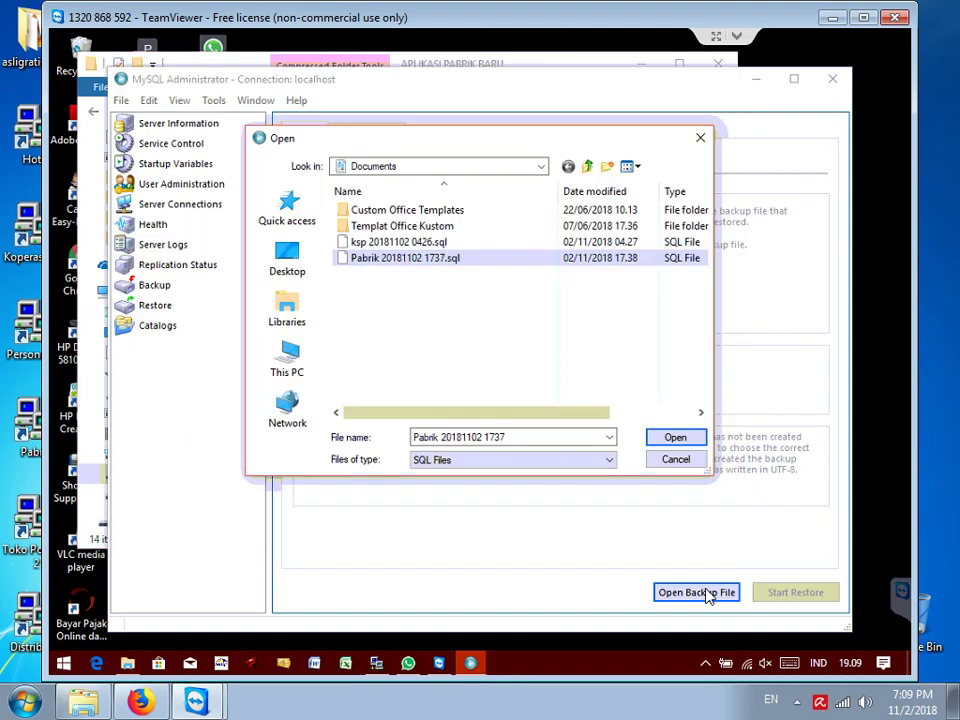
click(306, 384)
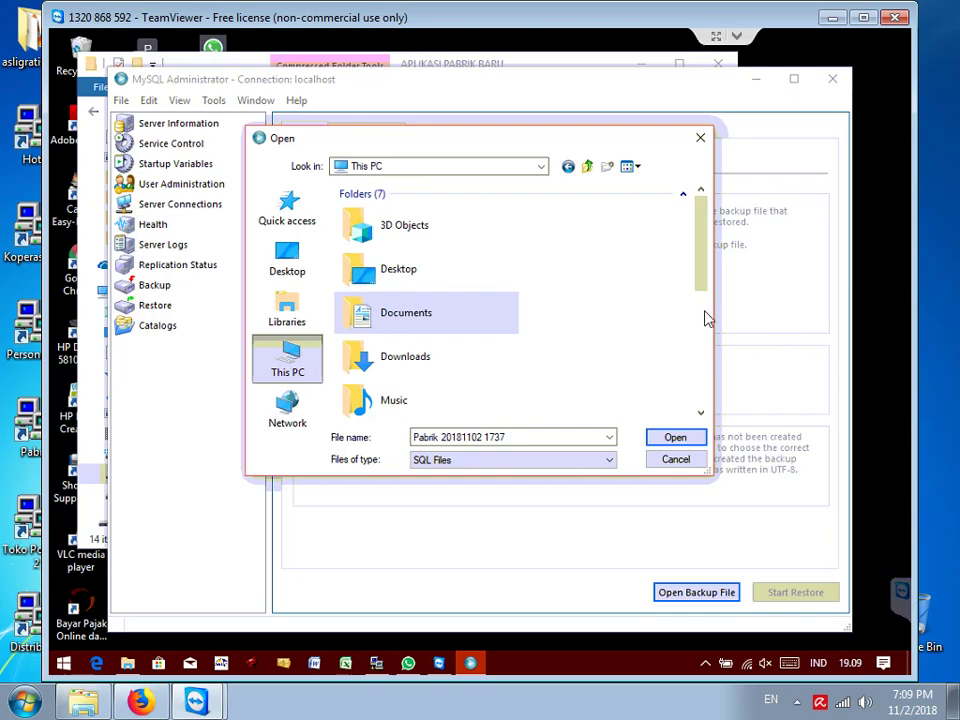
scroll(704, 418, down, 3)
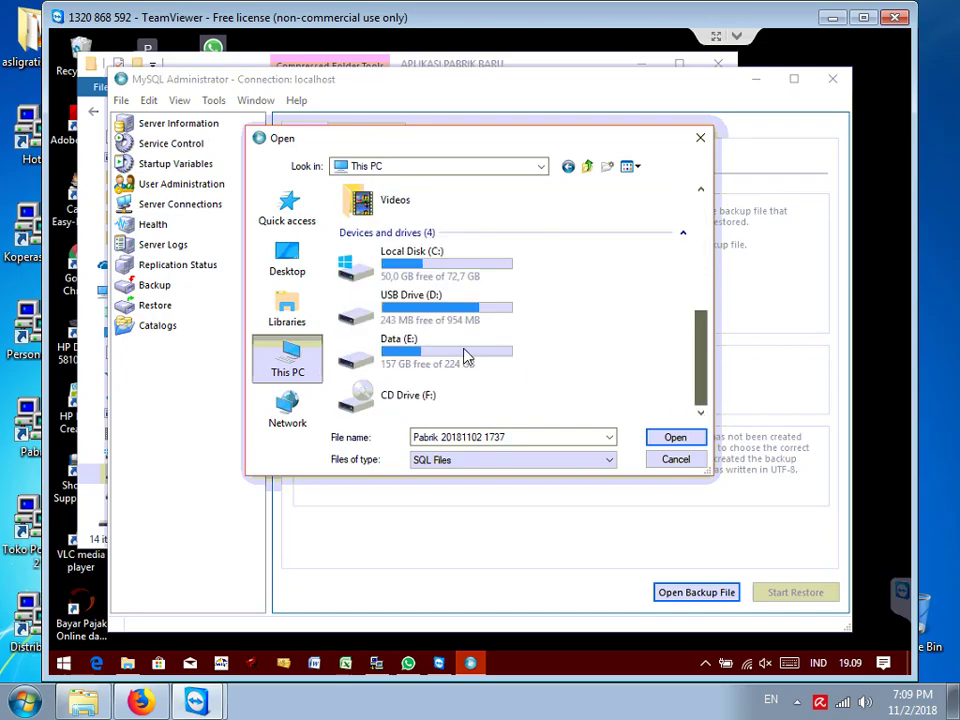
double_click(392, 303)
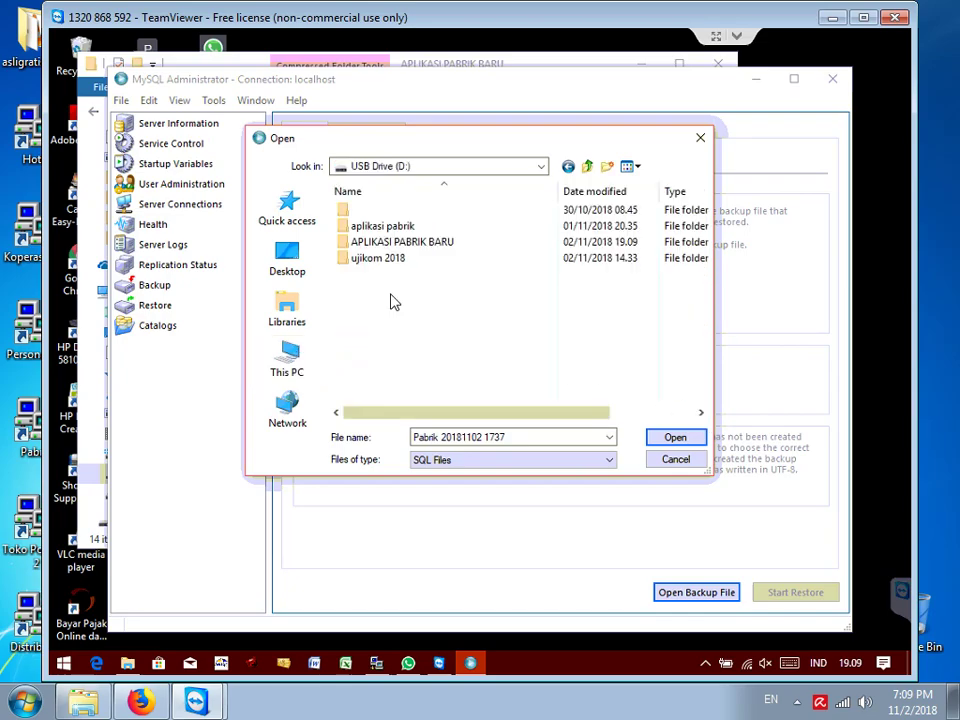
double_click(410, 242)
double_click(375, 229)
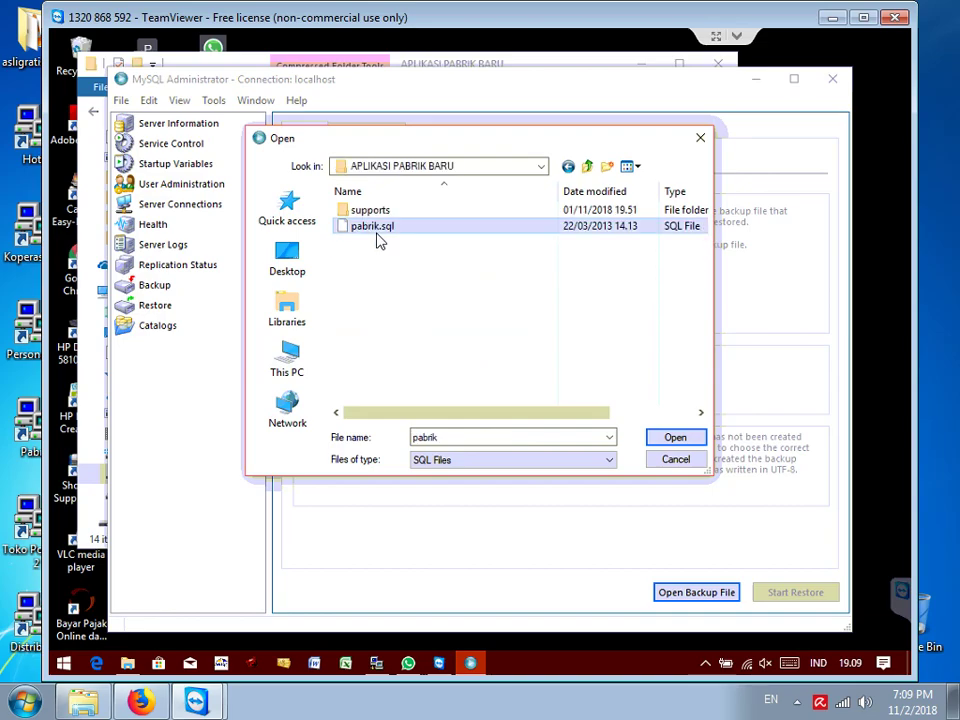
click(793, 594)
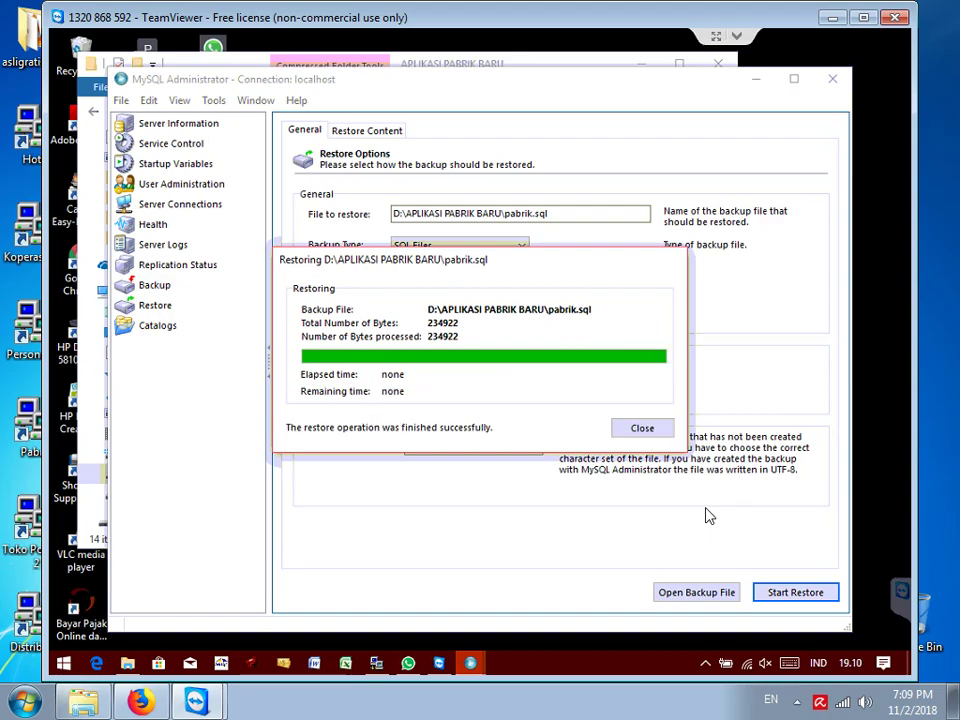
click(656, 430)
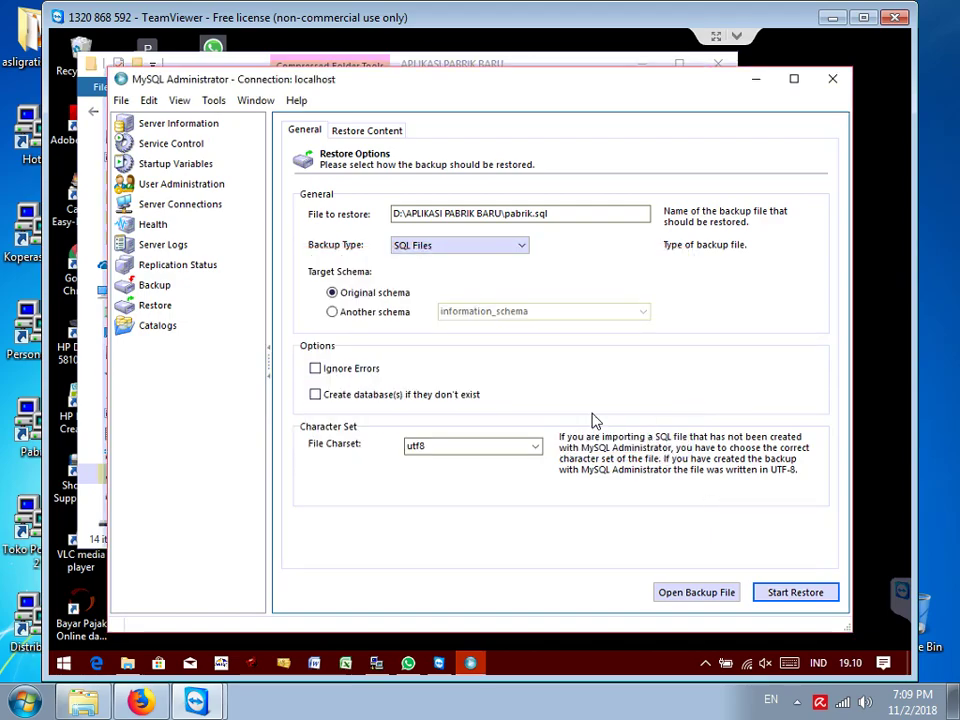
click(471, 64)
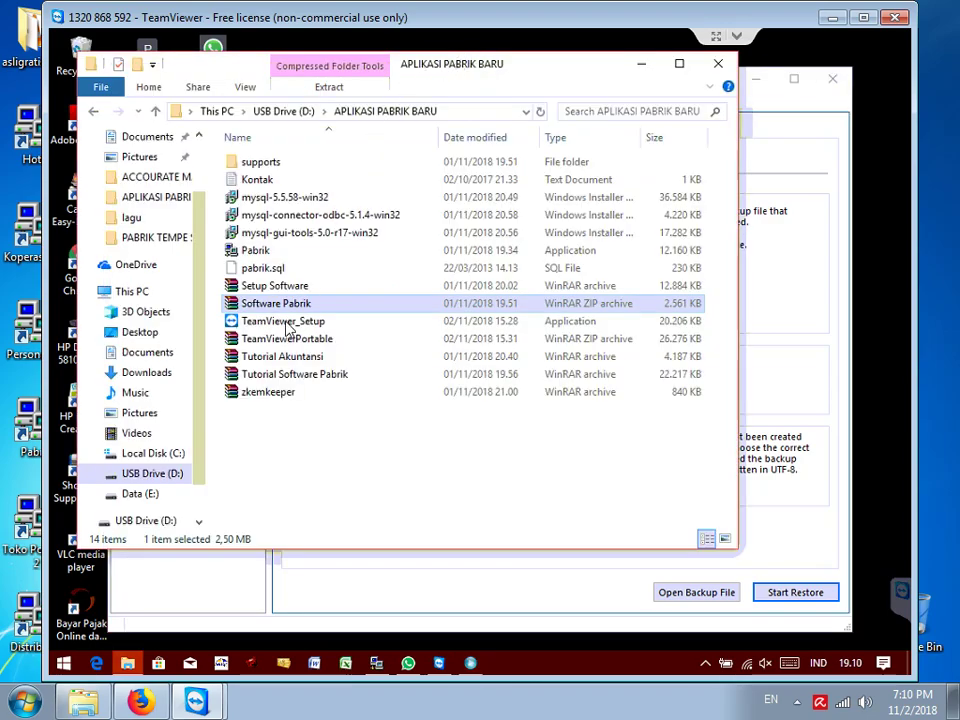
click(255, 250)
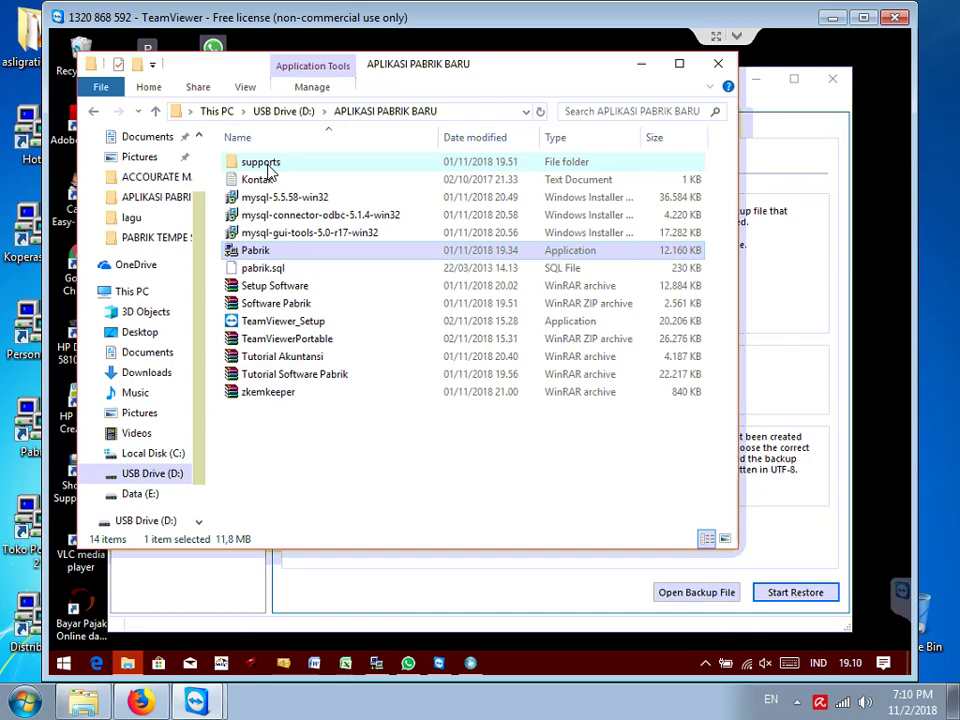
click(153, 452)
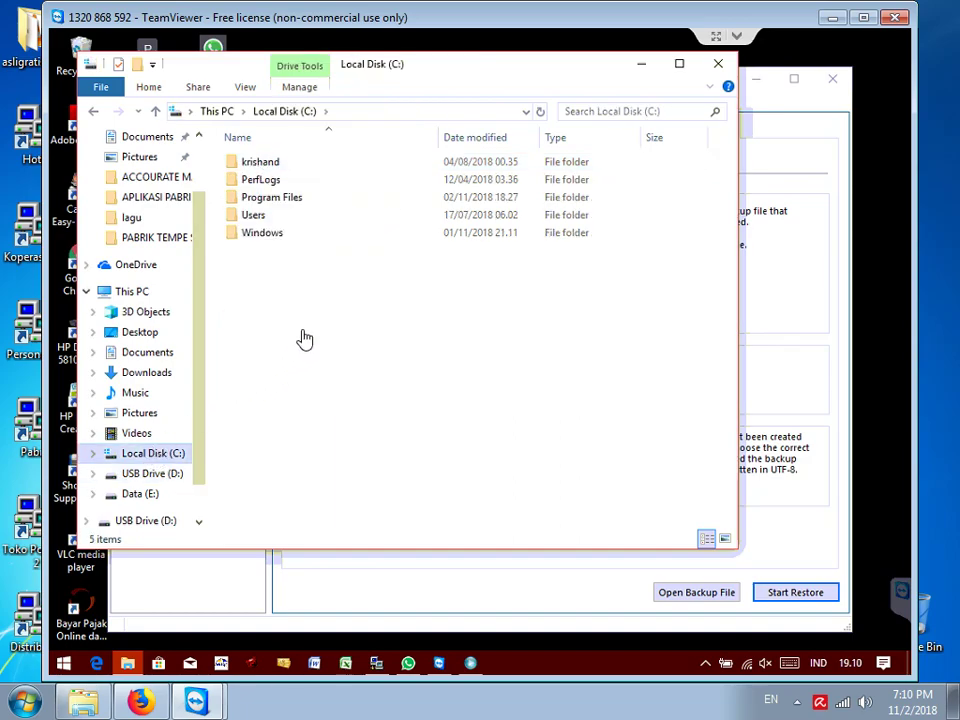
right_click(305, 340)
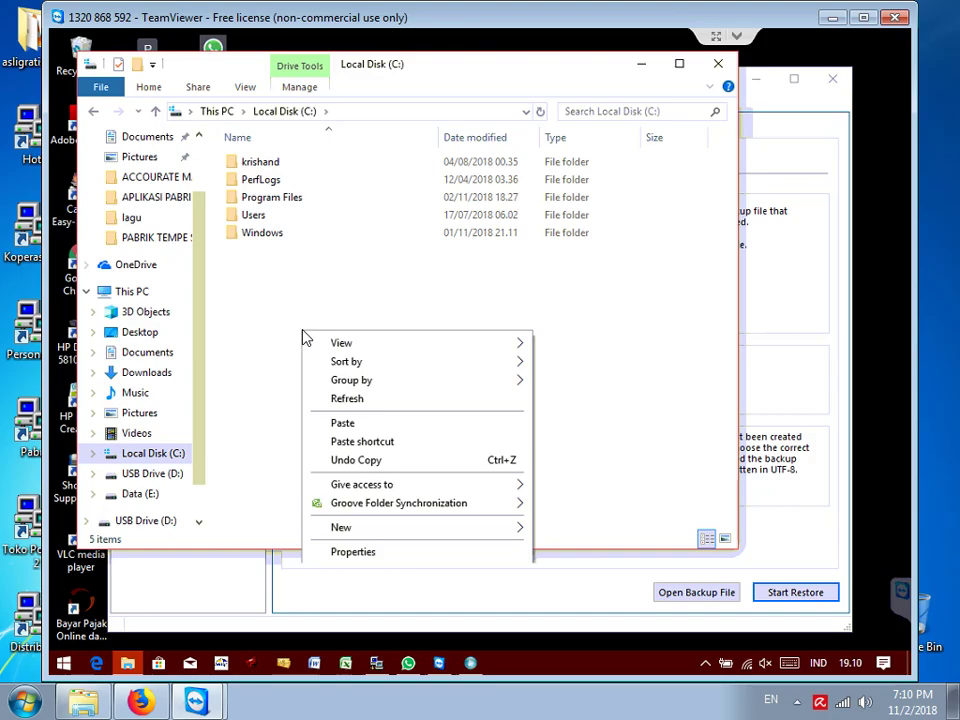
click(349, 424)
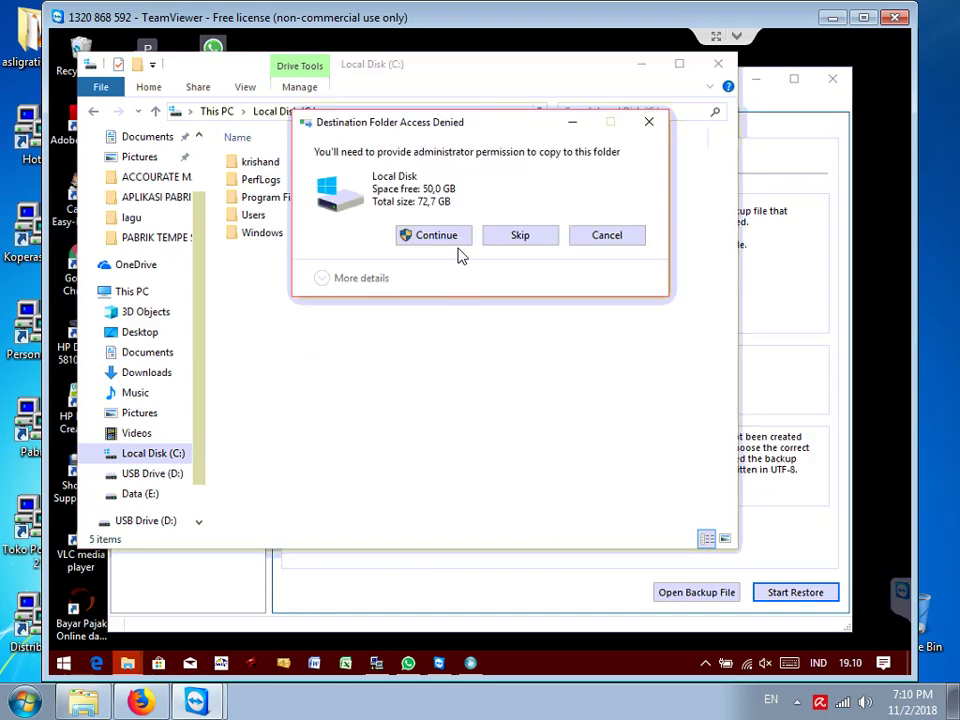
click(607, 240)
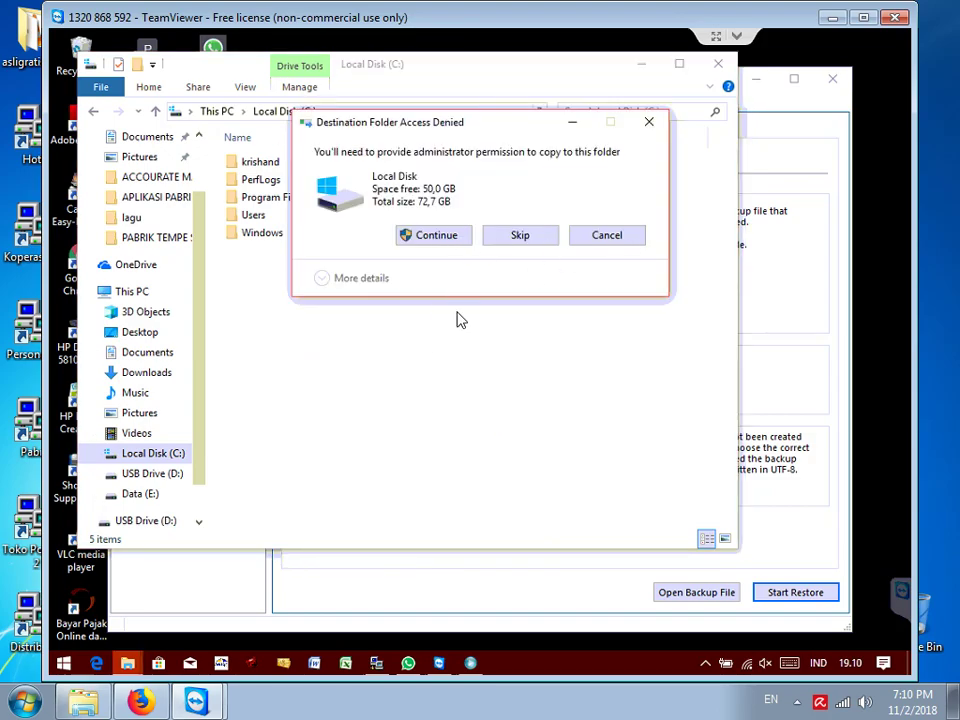
Launch the Pabrik application from E:\APLIKASI PABRIK BARU and bring its login window to the front.
click(143, 496)
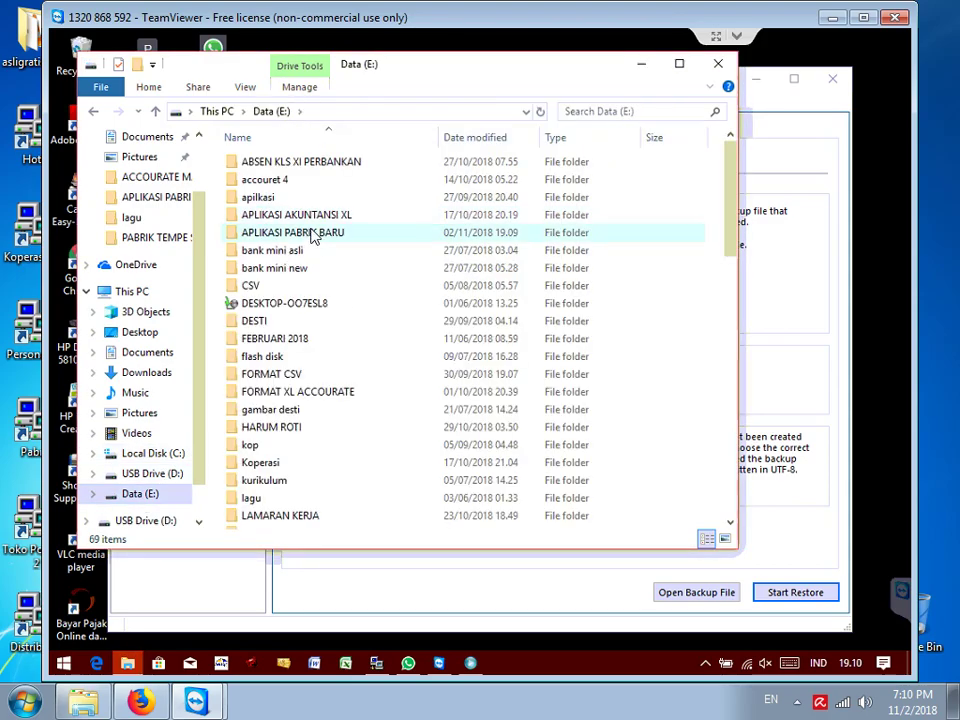
double_click(312, 233)
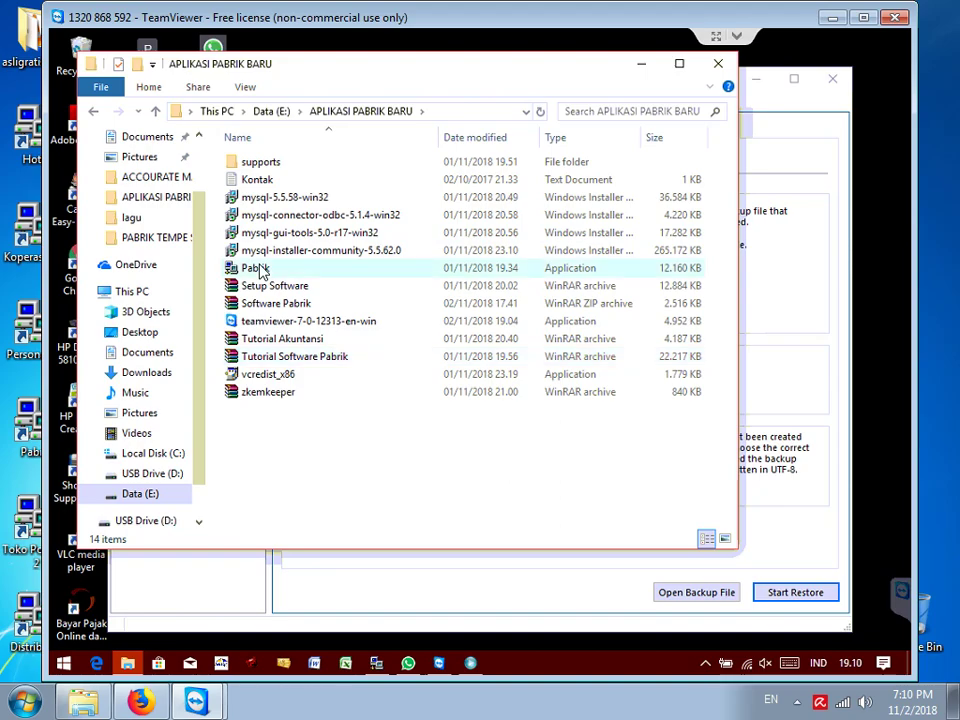
double_click(258, 270)
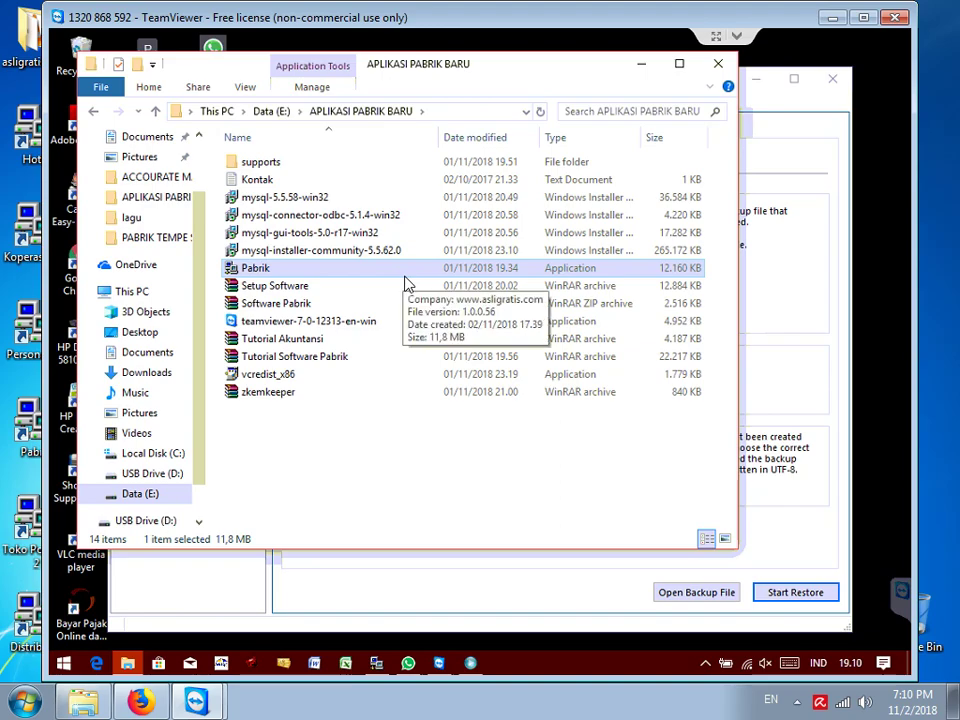
click(376, 665)
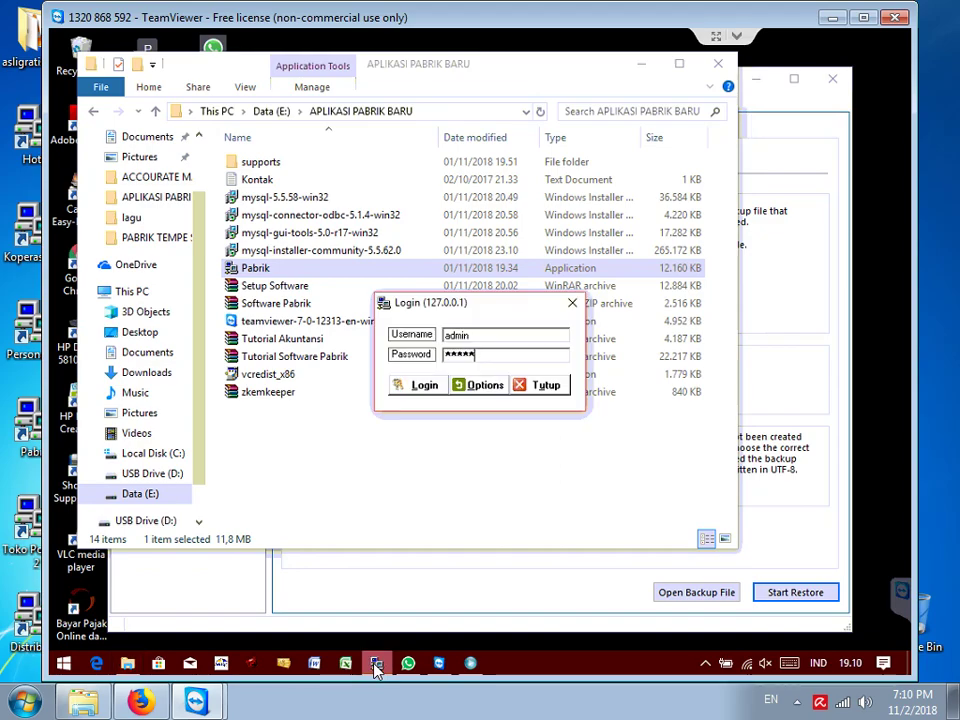
Re-enter the database server password in the connection settings, save them, and log in as admin.
click(474, 385)
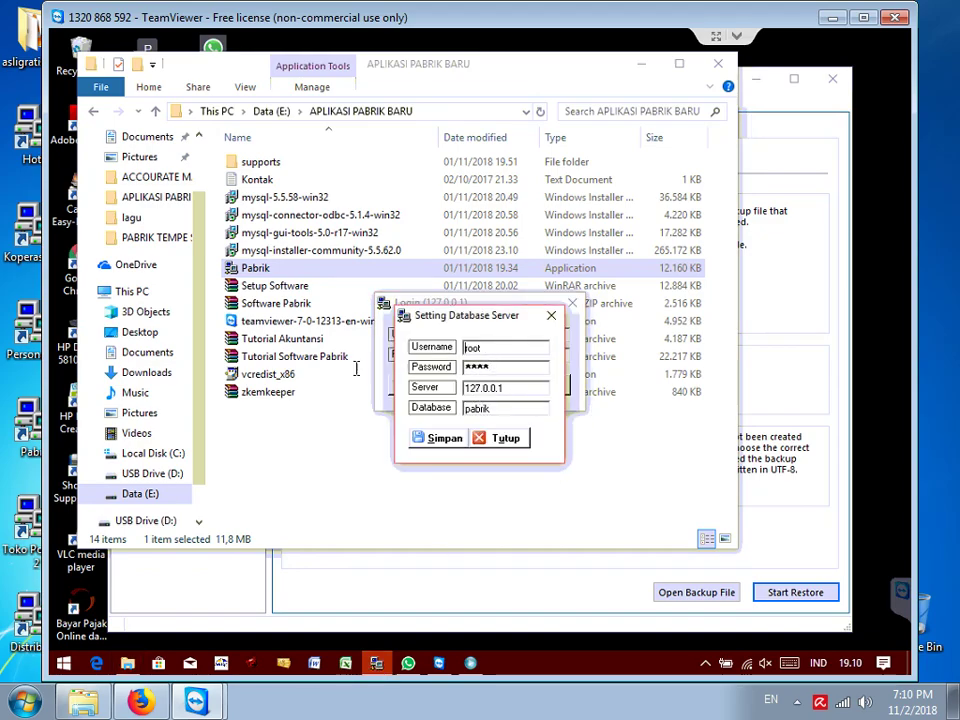
key(Tab)
text(****)
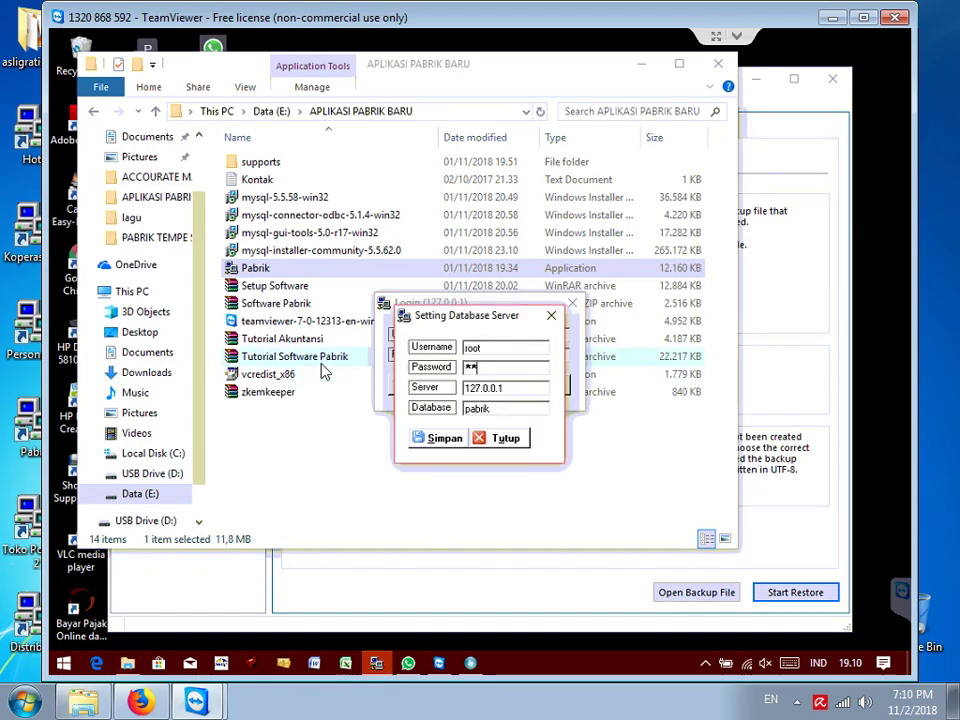
click(433, 440)
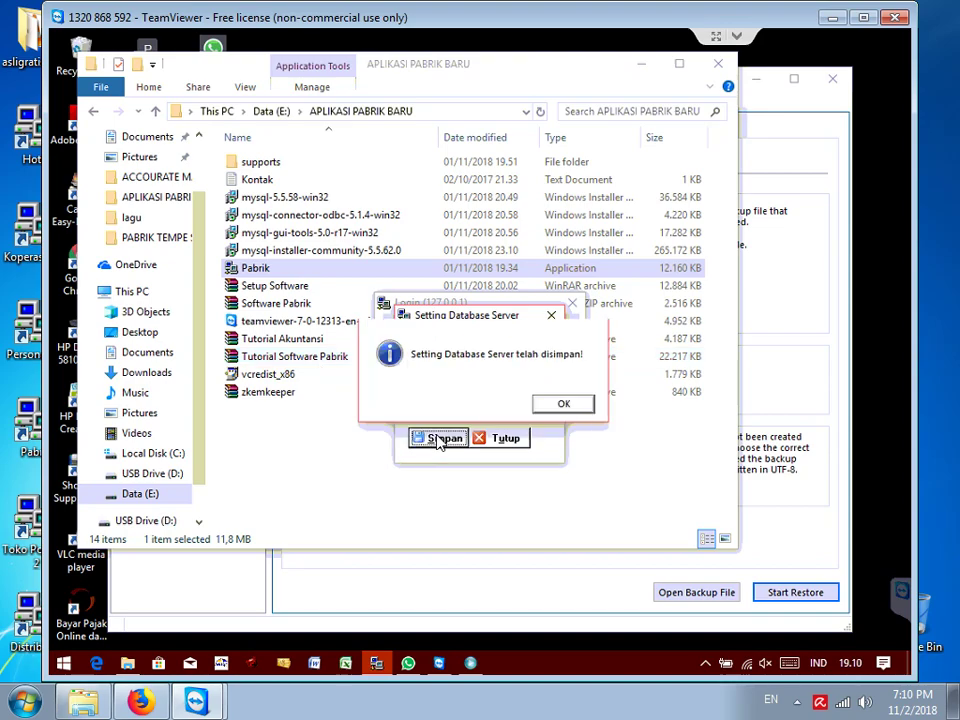
click(560, 405)
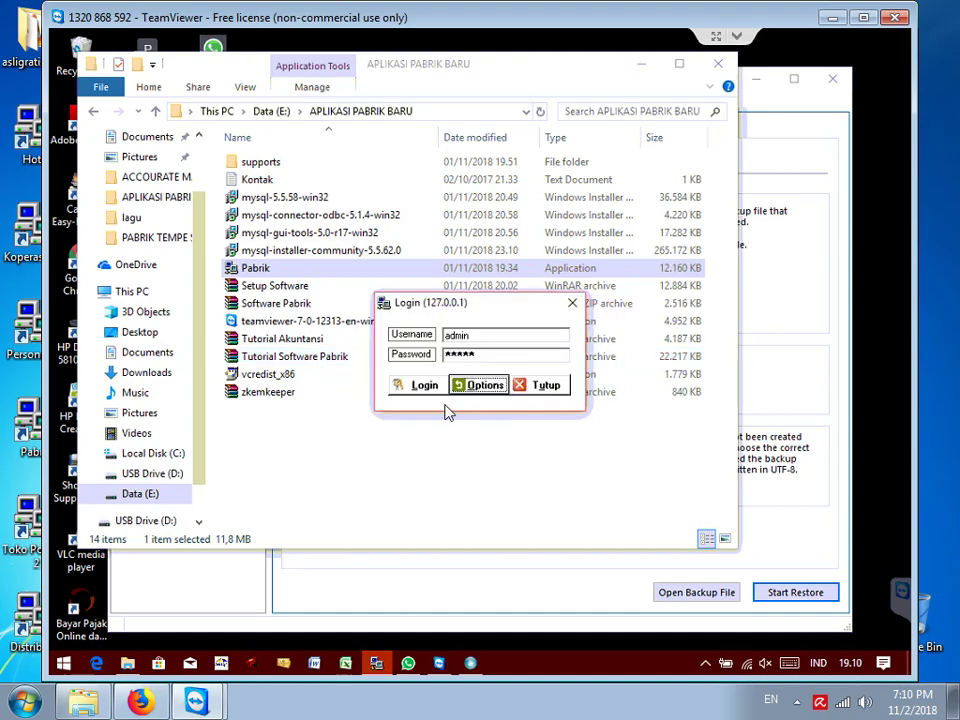
click(427, 386)
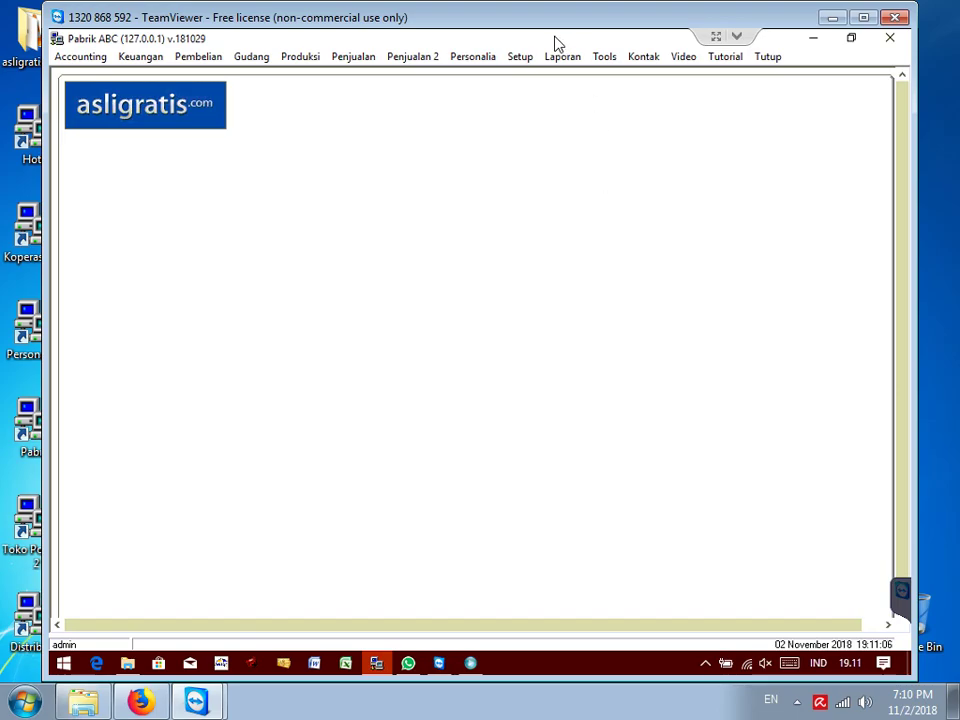
Process the Jurnal Umum accounting report from the period dialog without Excel or PDF export.
click(567, 60)
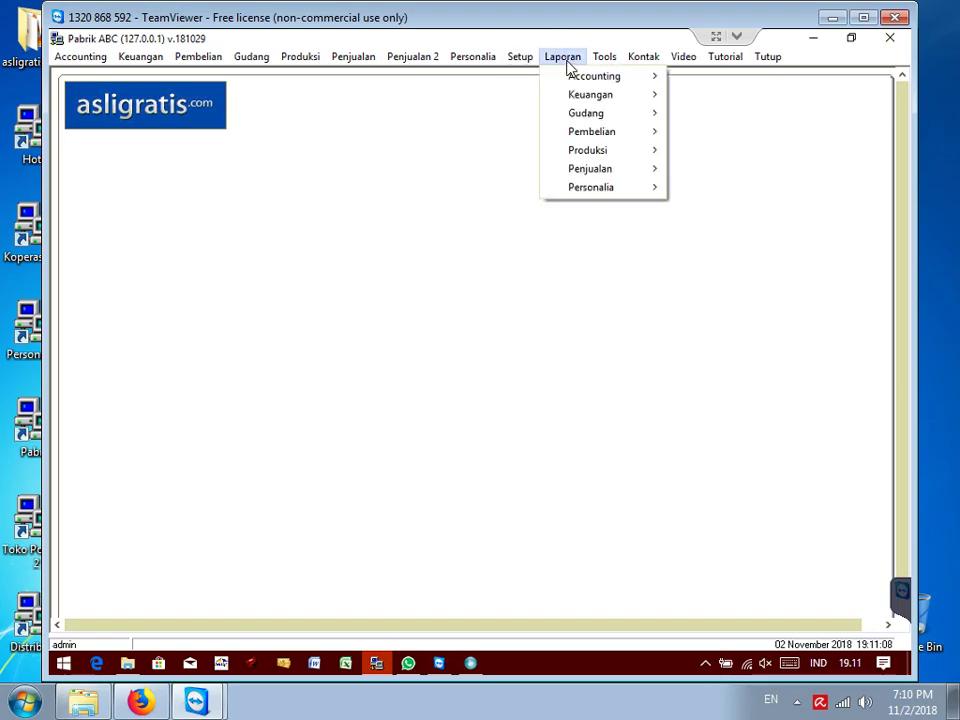
mouse_move(582, 82)
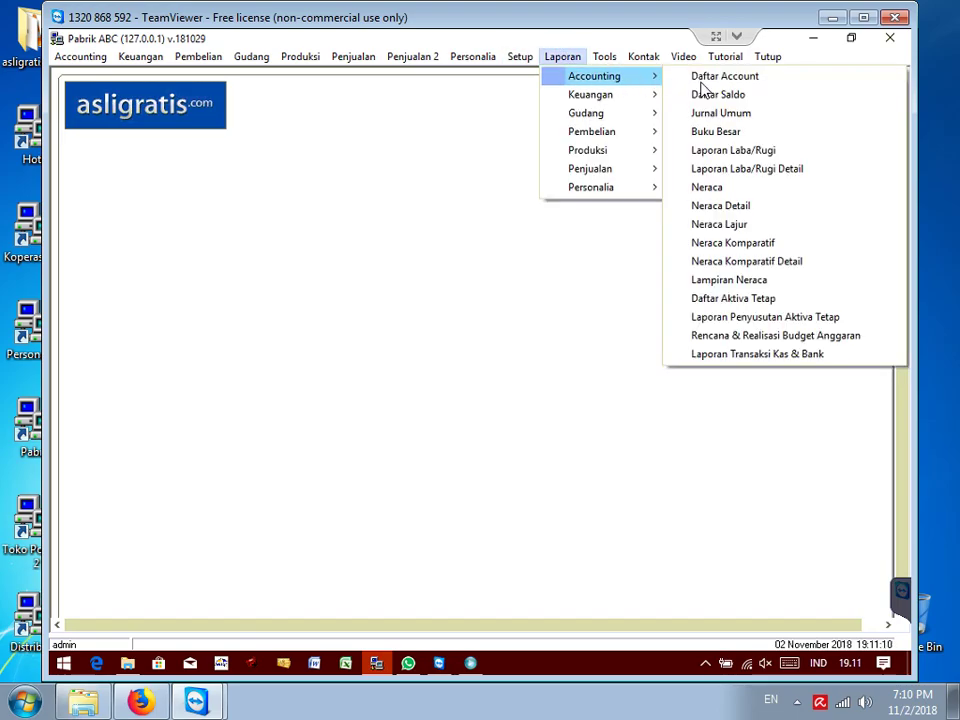
click(720, 118)
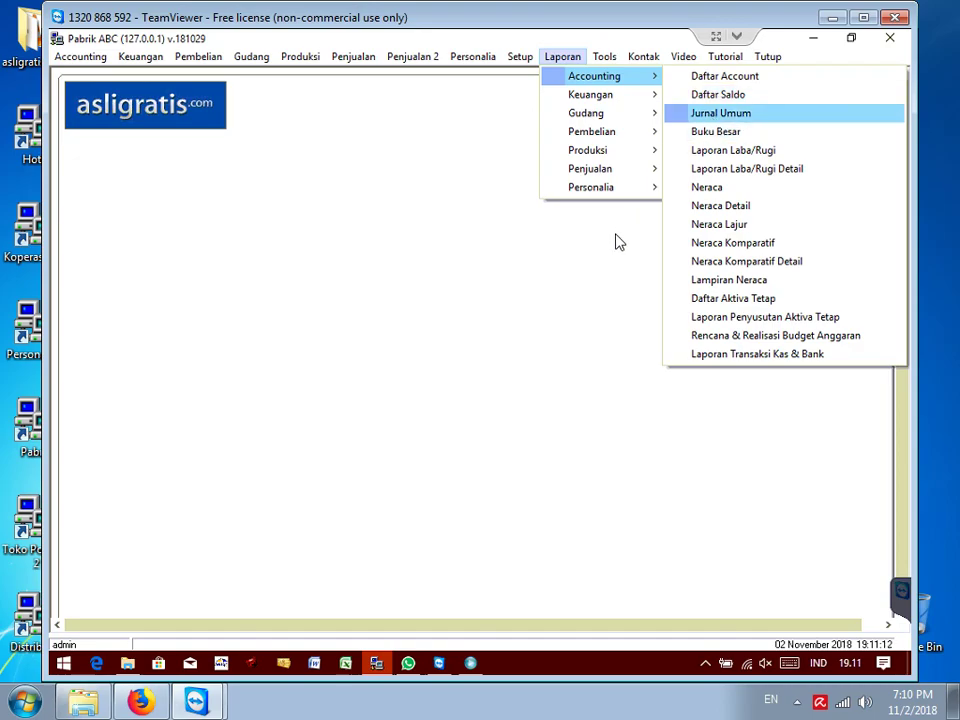
click(528, 316)
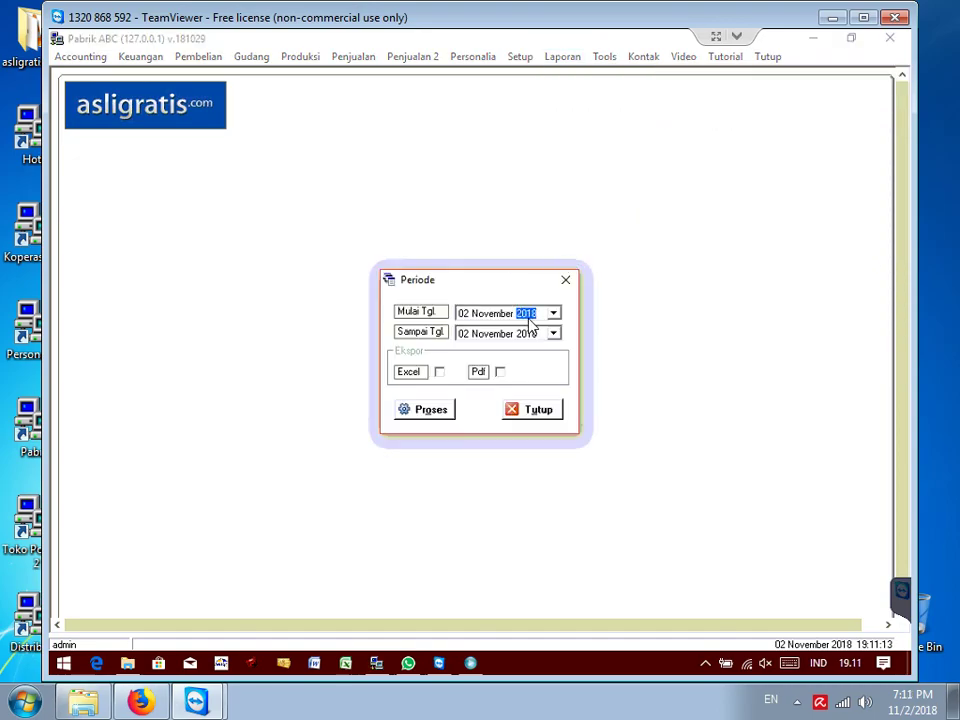
click(438, 414)
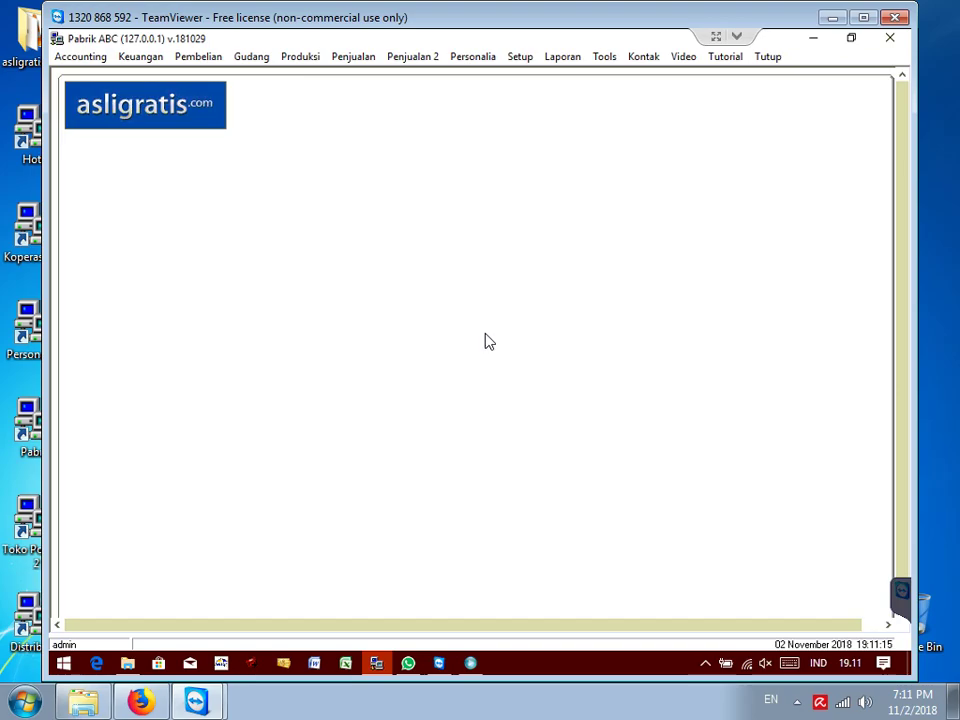